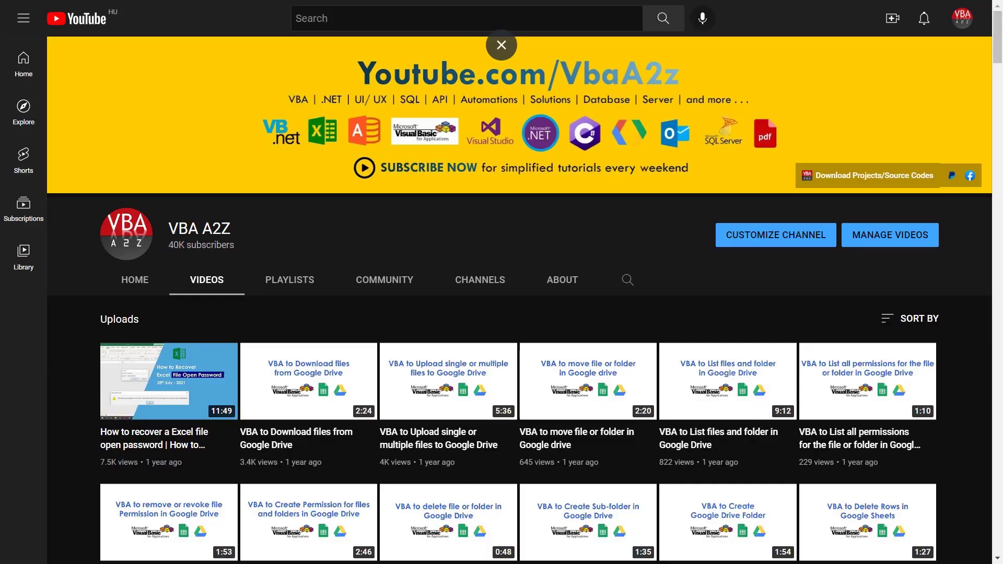
Step: Scroll the VBA A2Z Videos list to find the DatePicker for Excel video
{"action": "scroll", "coordinate": [502, 313], "scroll_direction": "down", "scroll_amount": 20}
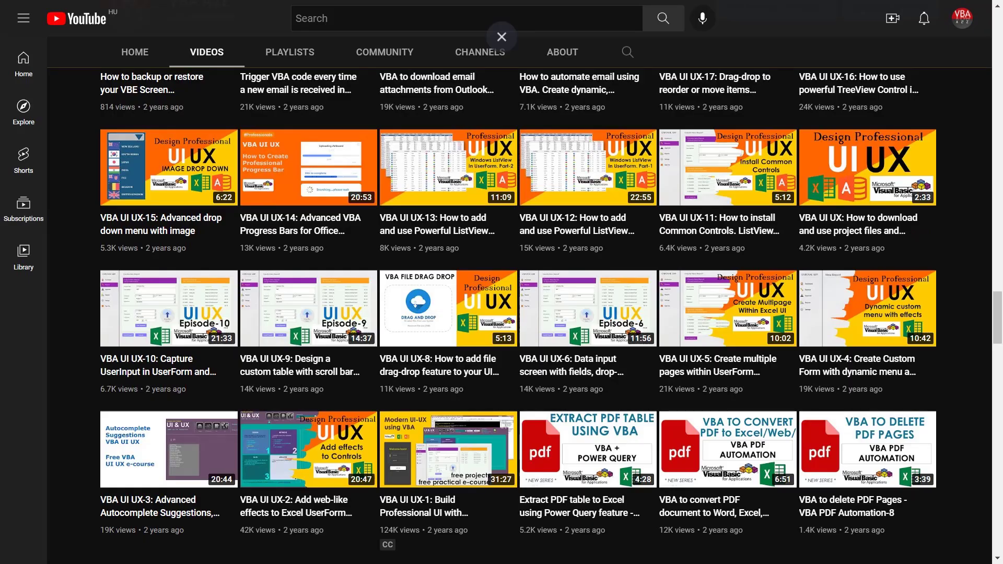
{"action": "scroll", "coordinate": [501, 314], "scroll_direction": "up", "scroll_amount": 10}
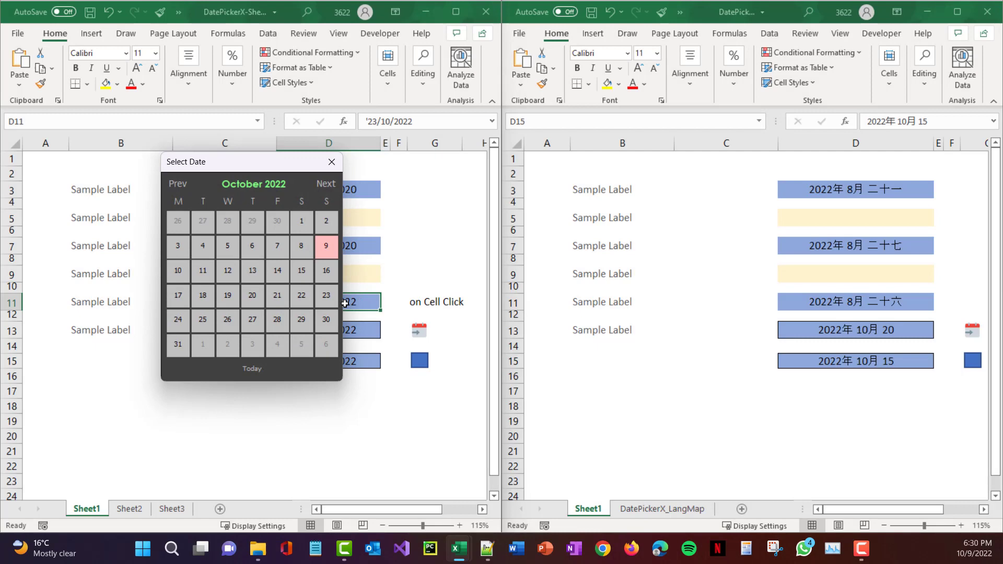
Step: Pick October dates for the worksheet cells in both workbooks, including 7 and 16 October in Japanese calendars
{"action": "left_click", "coordinate": [325, 279]}
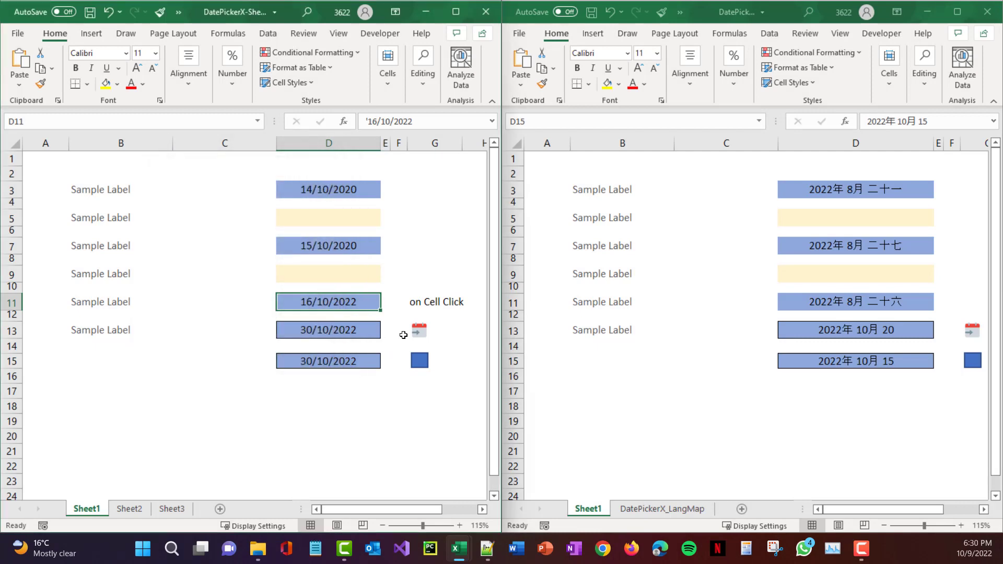
{"action": "left_click", "coordinate": [419, 330]}
{"action": "left_click", "coordinate": [327, 320]}
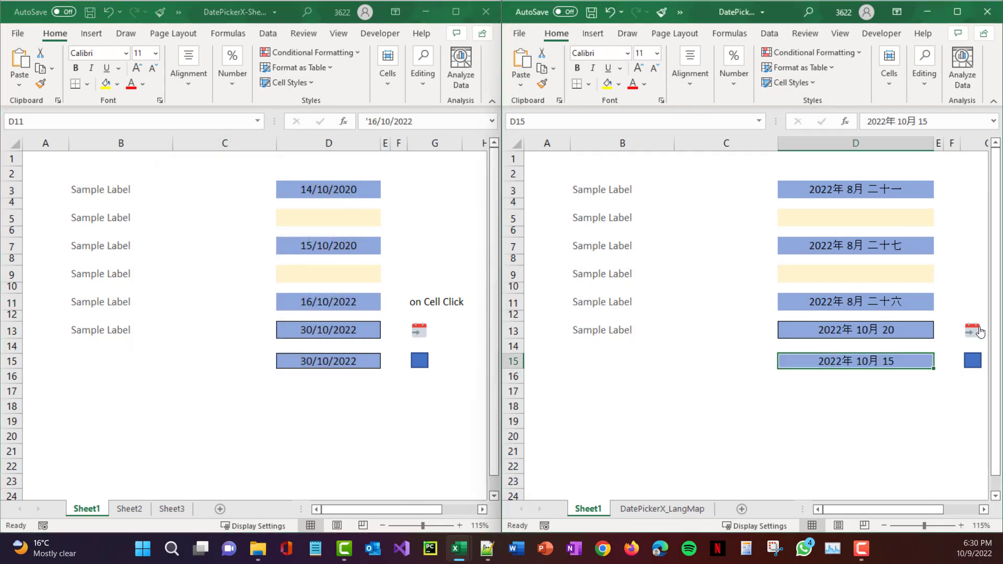
{"action": "left_click", "coordinate": [972, 329]}
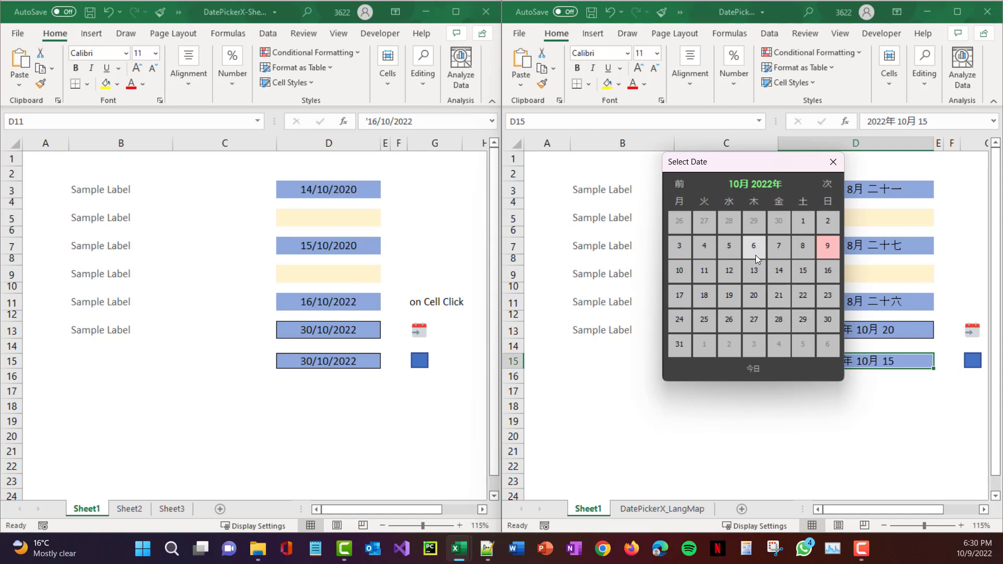
{"action": "left_click", "coordinate": [778, 248]}
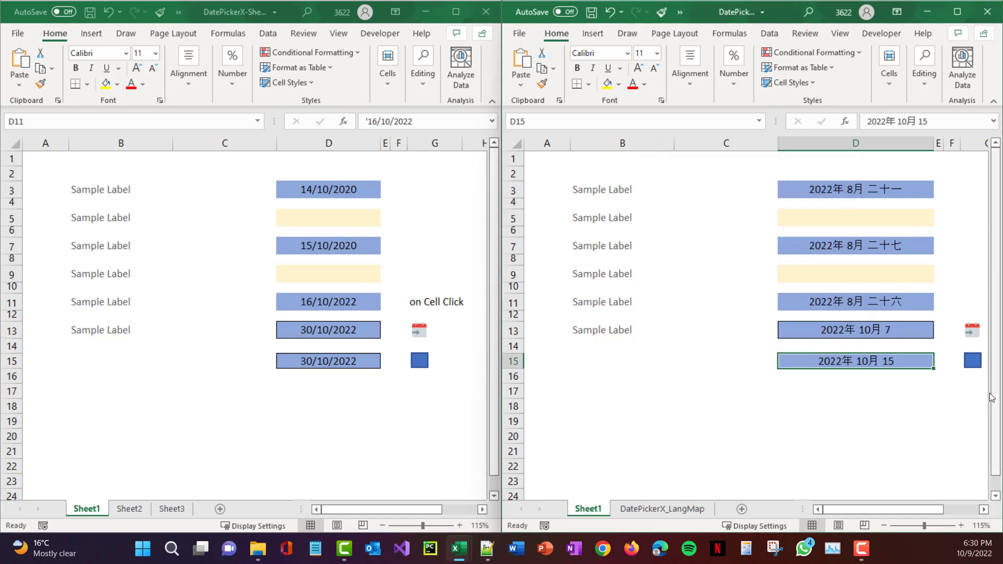
{"action": "left_click", "coordinate": [973, 360]}
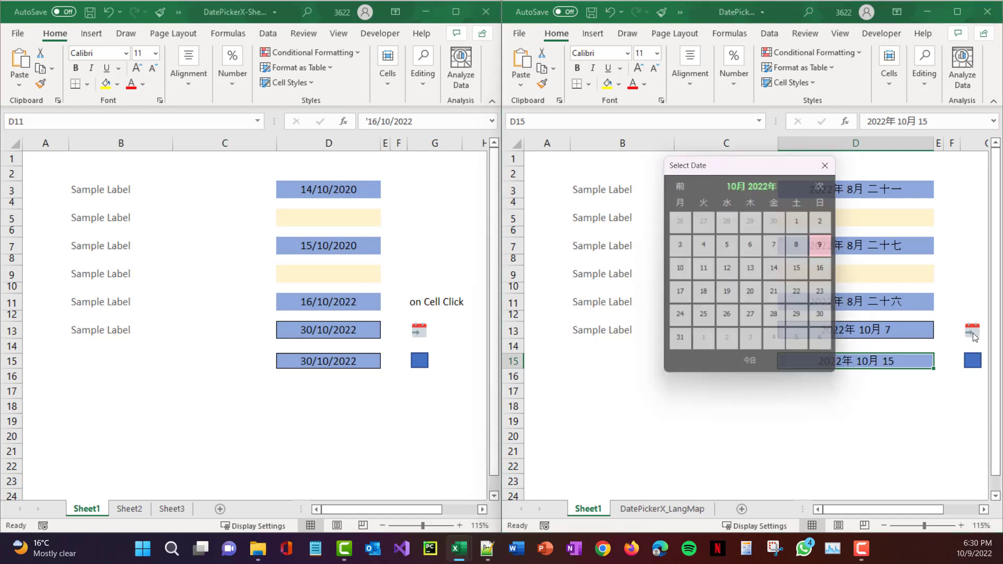
{"action": "left_click", "coordinate": [828, 271]}
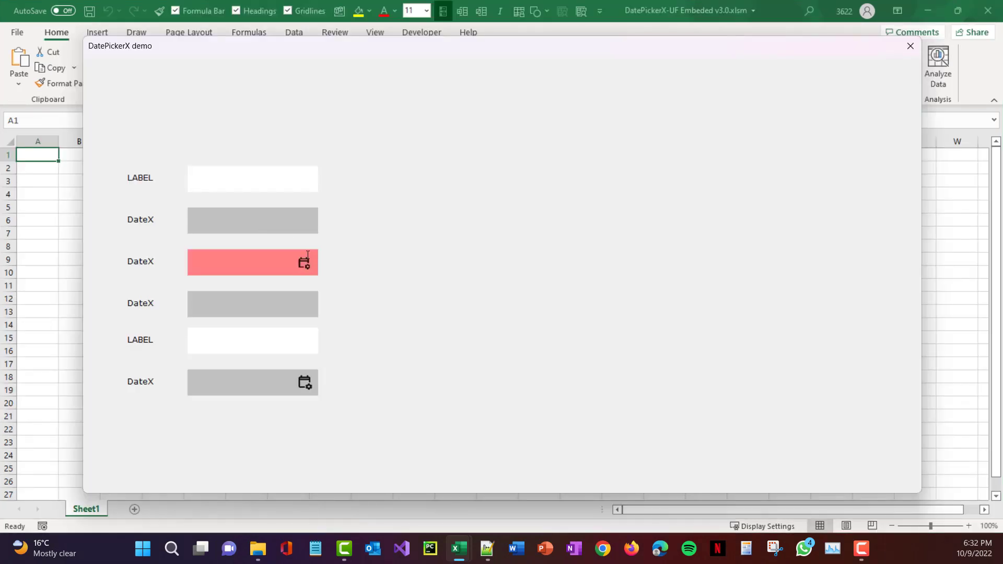
Step: Fill the demo forms' DateX fields with 7 and 8 October, then 1 and 15 October in Japanese-labelled calendars
{"action": "left_click", "coordinate": [304, 263]}
{"action": "left_click", "coordinate": [432, 328]}
{"action": "left_click", "coordinate": [255, 300]}
{"action": "left_click", "coordinate": [464, 372]}
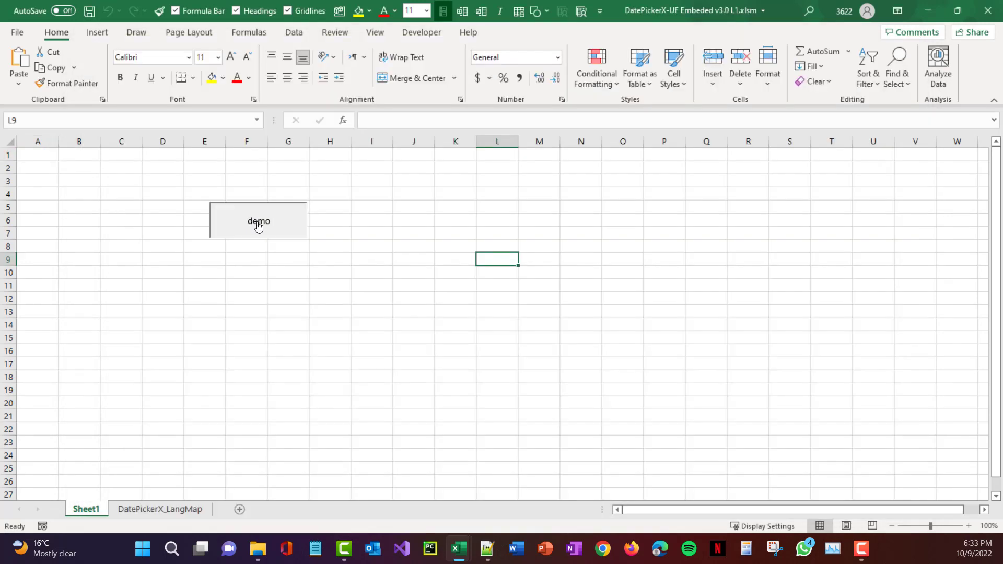
{"action": "left_click", "coordinate": [258, 223]}
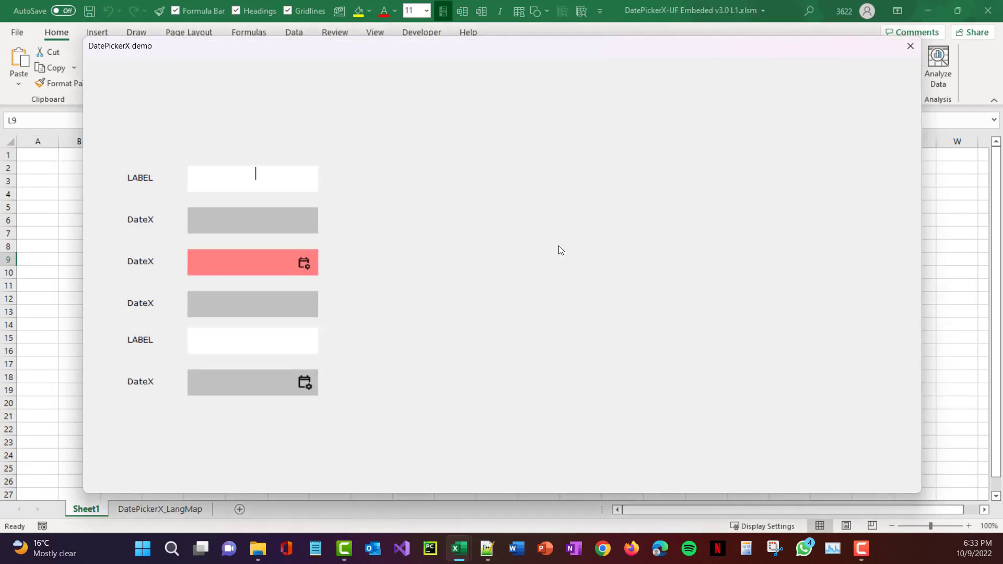
{"action": "left_click", "coordinate": [304, 262]}
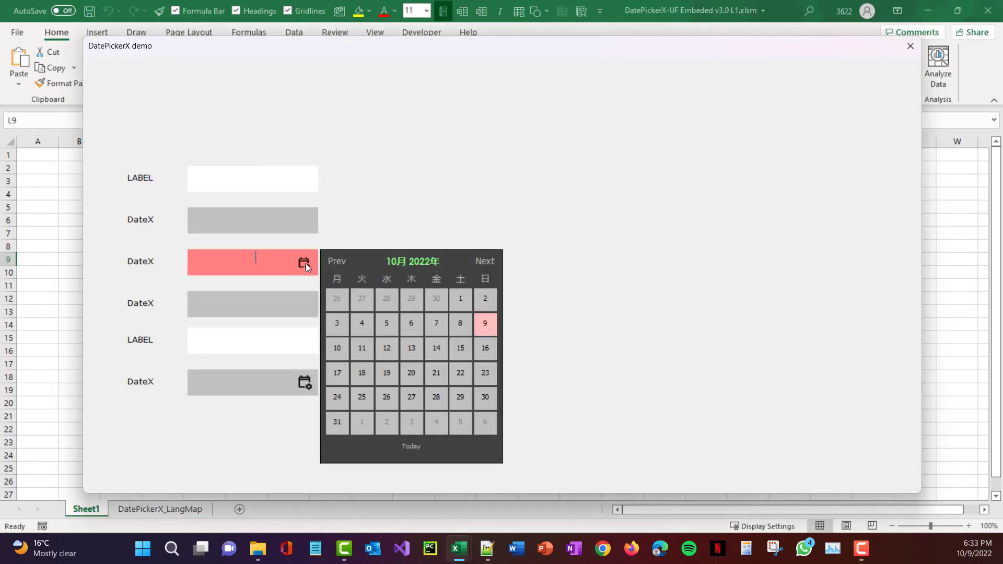
{"action": "left_click", "coordinate": [459, 301]}
{"action": "left_click", "coordinate": [256, 301]}
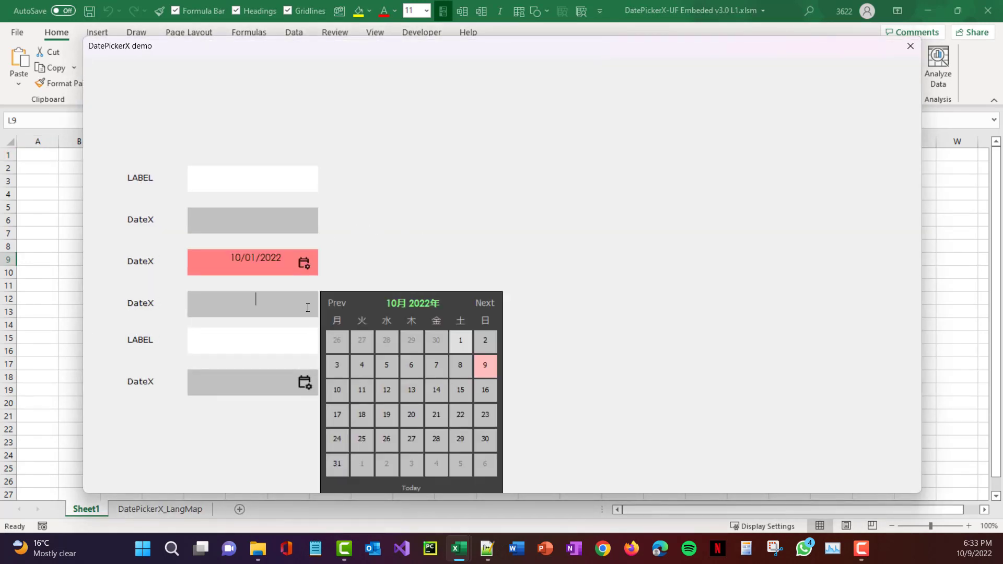
{"action": "left_click", "coordinate": [460, 390]}
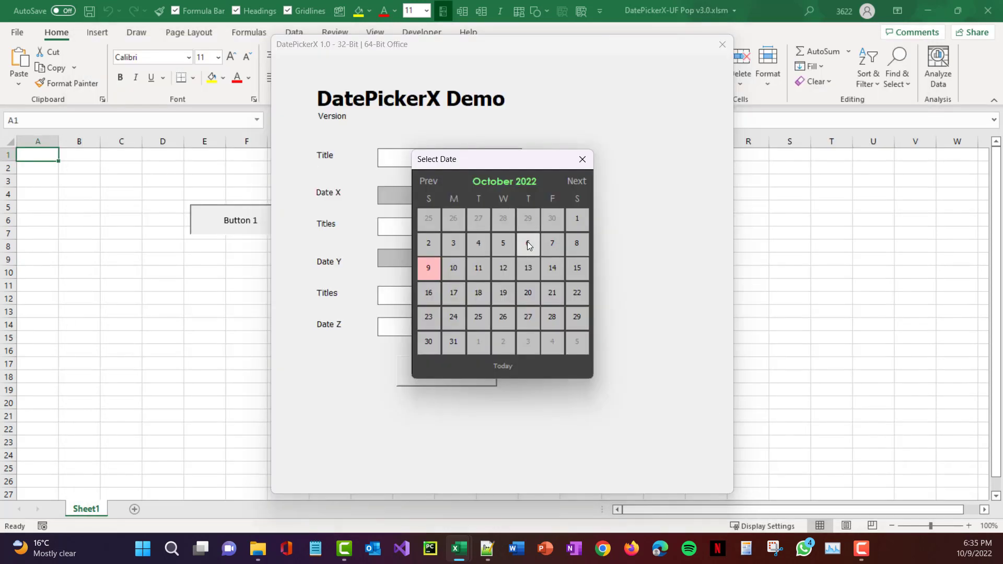
Step: Set Date X to 6 October and Date Y to 7 October, then change Date Y to 18 October
{"action": "left_click", "coordinate": [528, 246]}
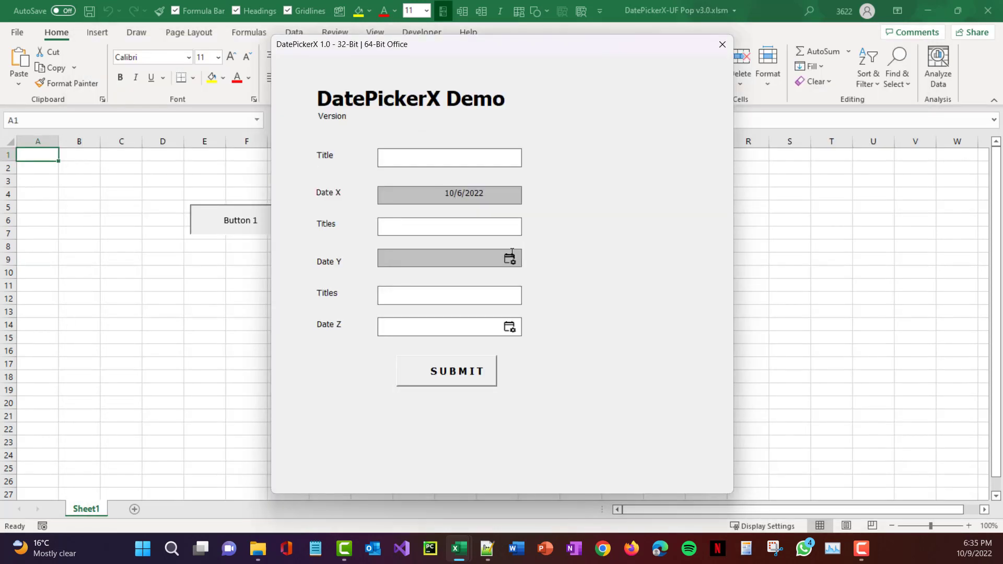
{"action": "left_click", "coordinate": [511, 259]}
{"action": "left_click", "coordinate": [551, 244]}
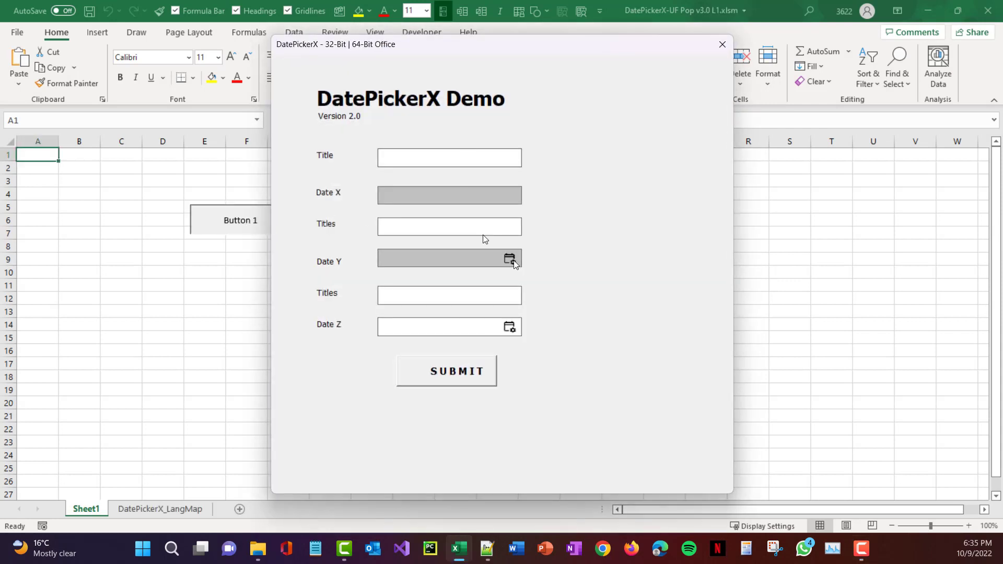
{"action": "left_click", "coordinate": [510, 259]}
{"action": "left_click", "coordinate": [503, 264]}
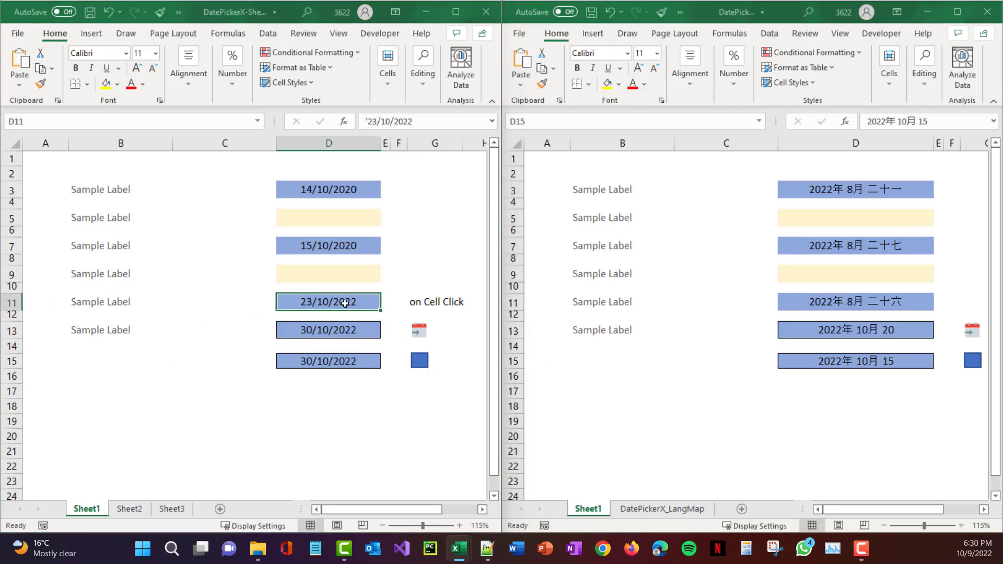
Step: Set D11 to 16 October and D13 to 30 October, then pick 7 and 16 October in the Japanese calendar
{"action": "left_click", "coordinate": [325, 276]}
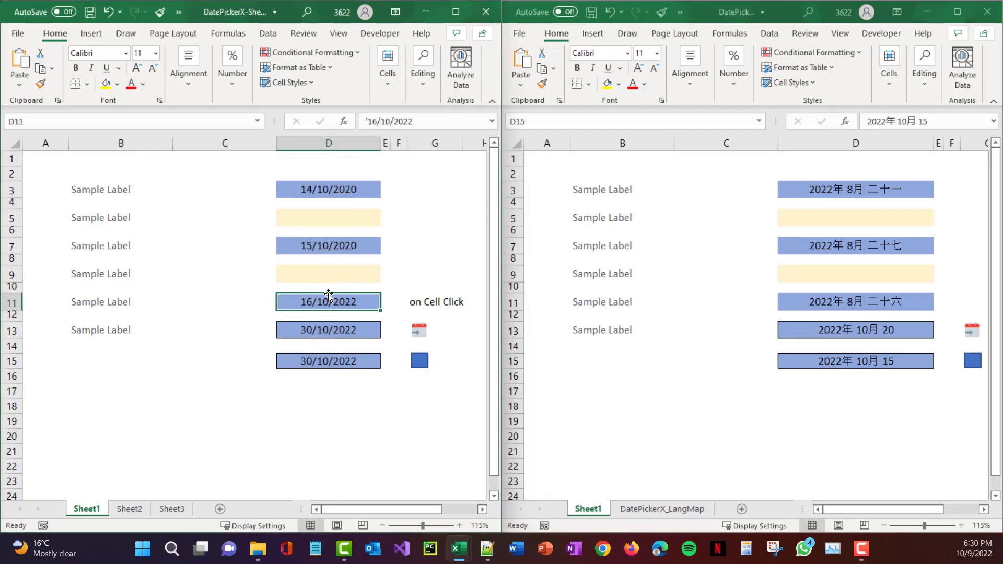
{"action": "left_click", "coordinate": [415, 334]}
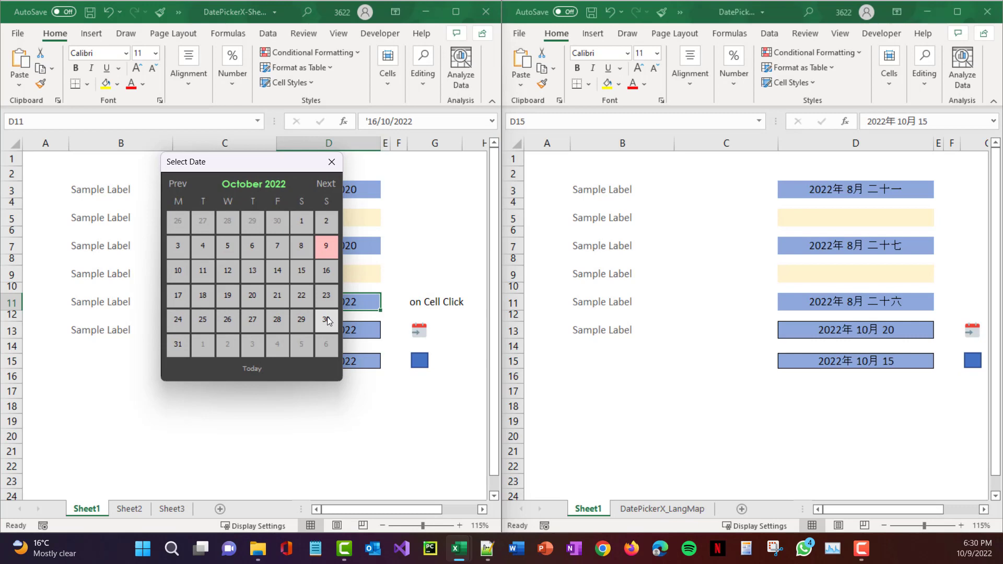
{"action": "left_click", "coordinate": [328, 320]}
{"action": "left_click", "coordinate": [973, 330]}
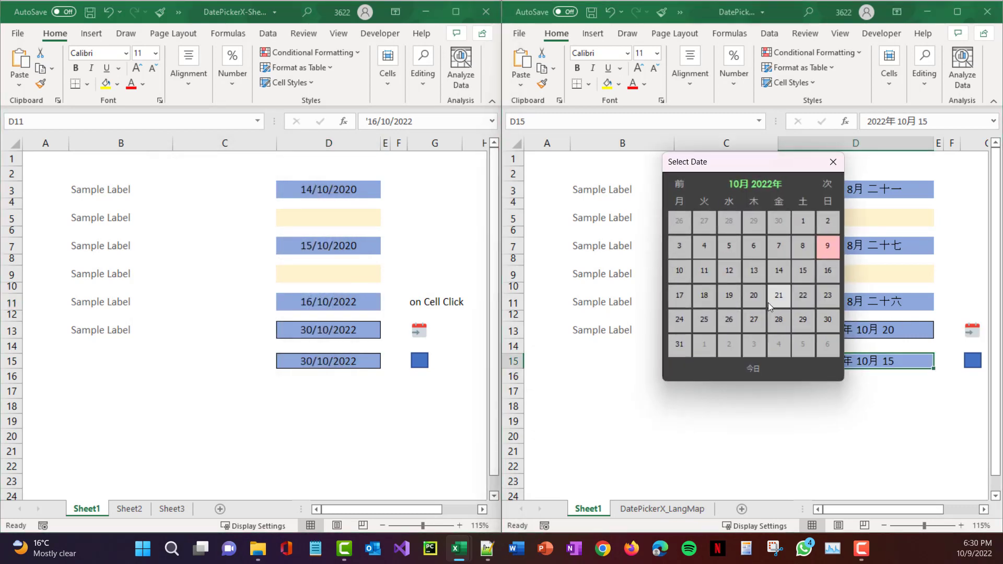
{"action": "left_click", "coordinate": [779, 250]}
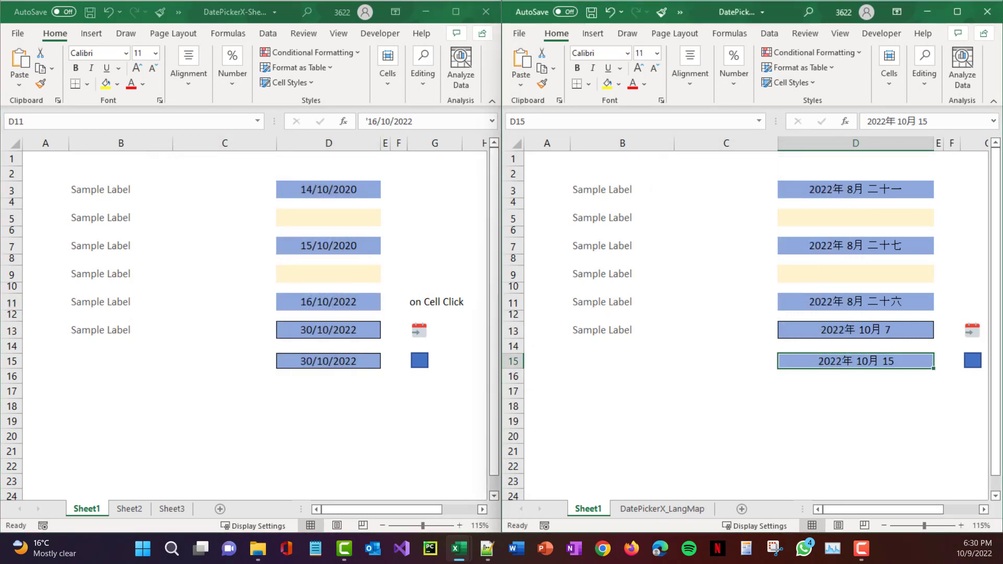
{"action": "left_click", "coordinate": [972, 331]}
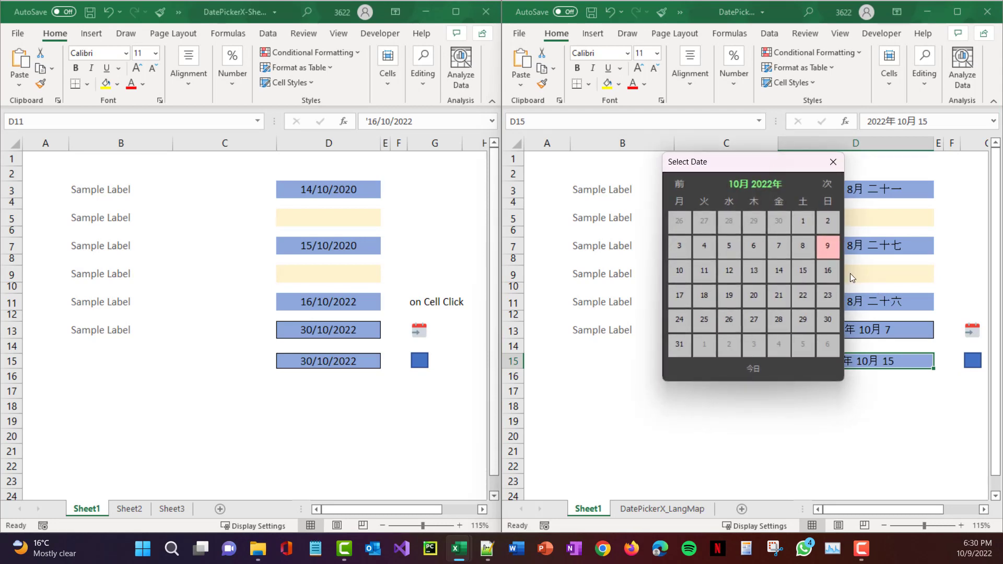
{"action": "left_click", "coordinate": [828, 272]}
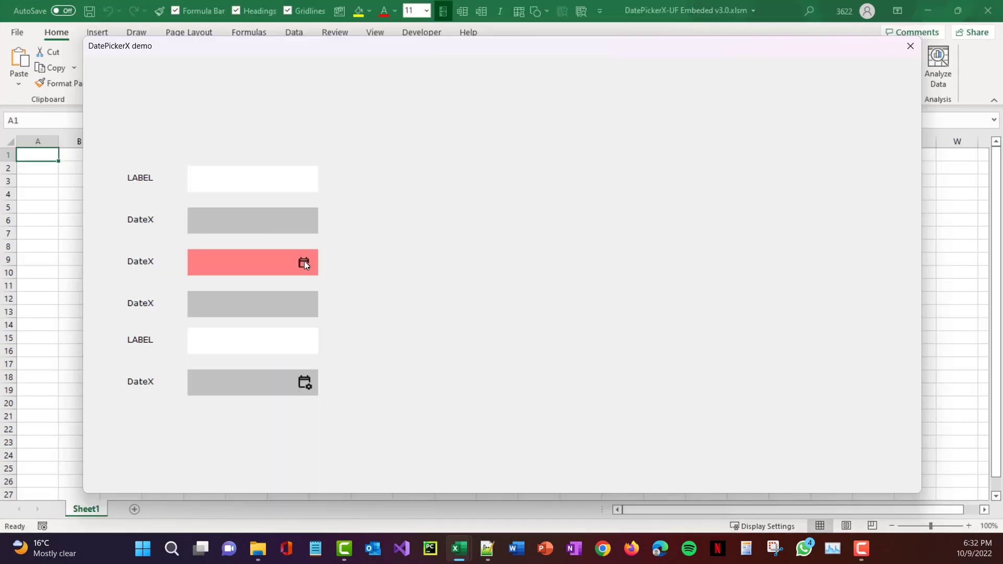
Step: Give the DateX fields 7 and 8 October, then 1 and 15 October via the Japanese-labelled calendar
{"action": "left_click", "coordinate": [304, 263]}
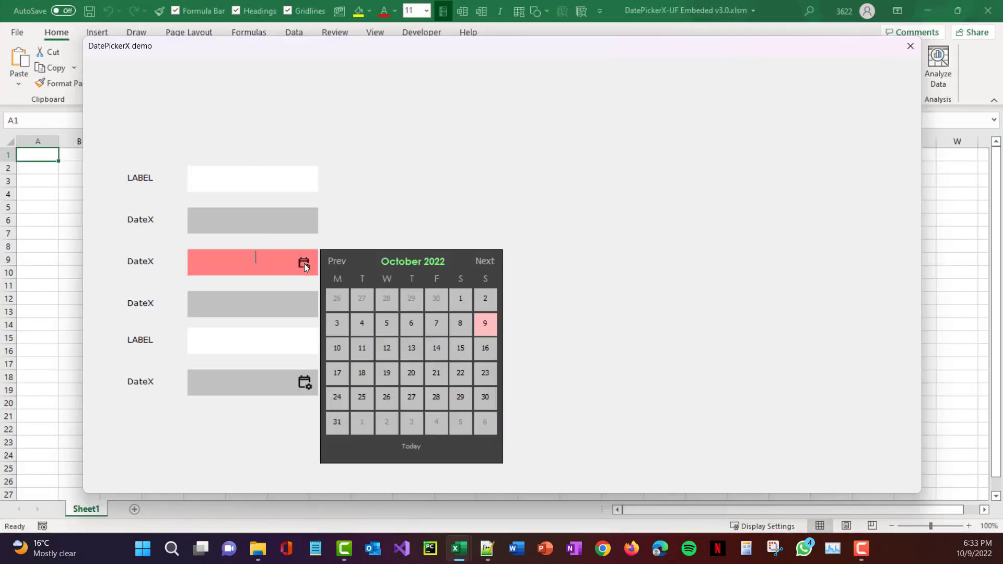
{"action": "left_click", "coordinate": [432, 329]}
{"action": "left_click", "coordinate": [256, 299]}
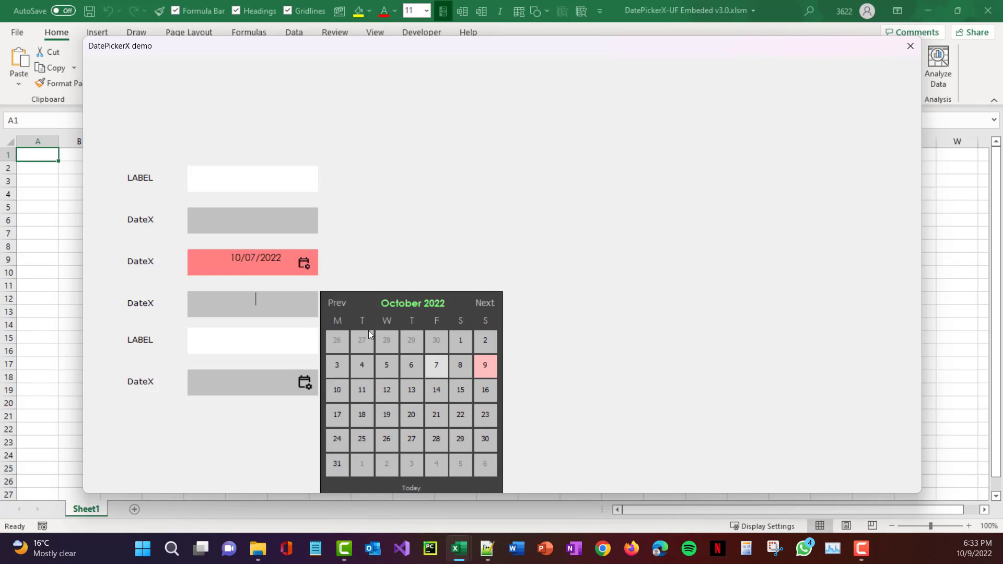
{"action": "left_click", "coordinate": [461, 366]}
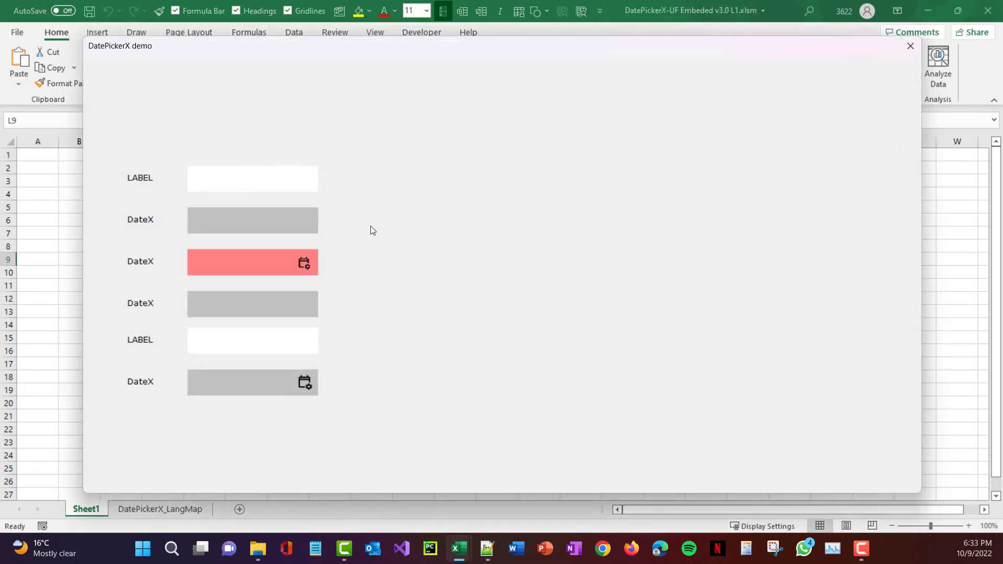
{"action": "left_click", "coordinate": [305, 263]}
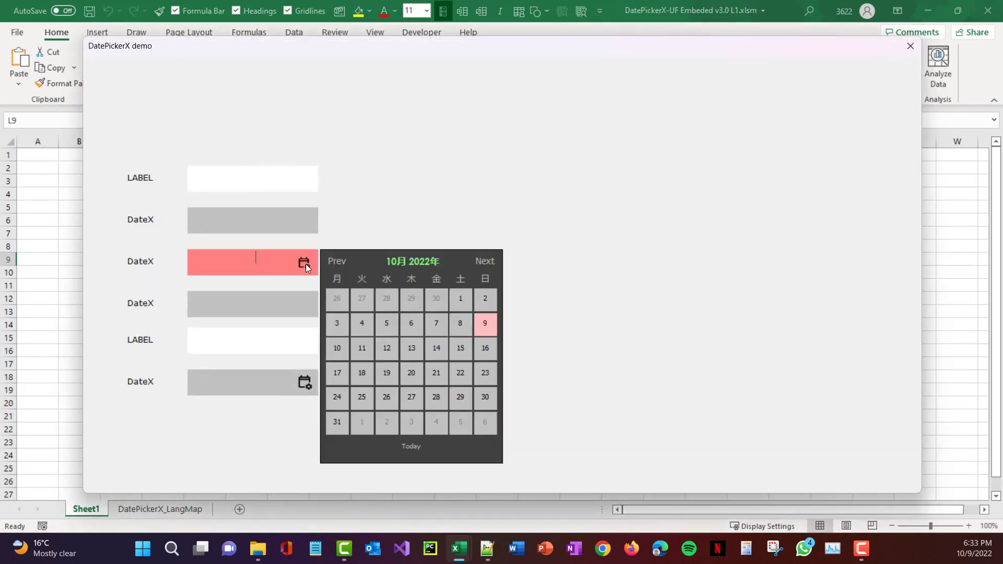
{"action": "left_click", "coordinate": [460, 304]}
{"action": "left_click", "coordinate": [256, 300]}
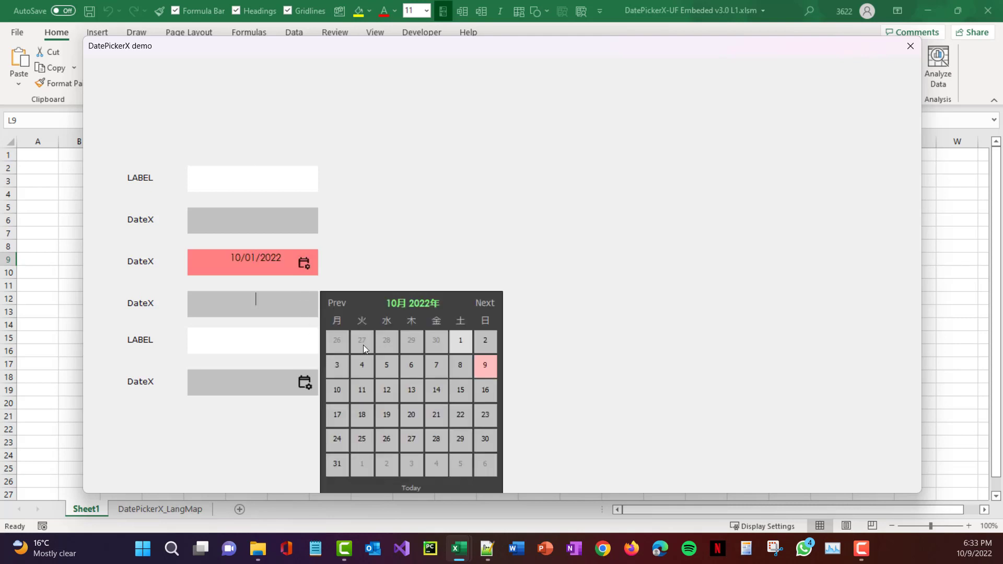
{"action": "left_click", "coordinate": [461, 392]}
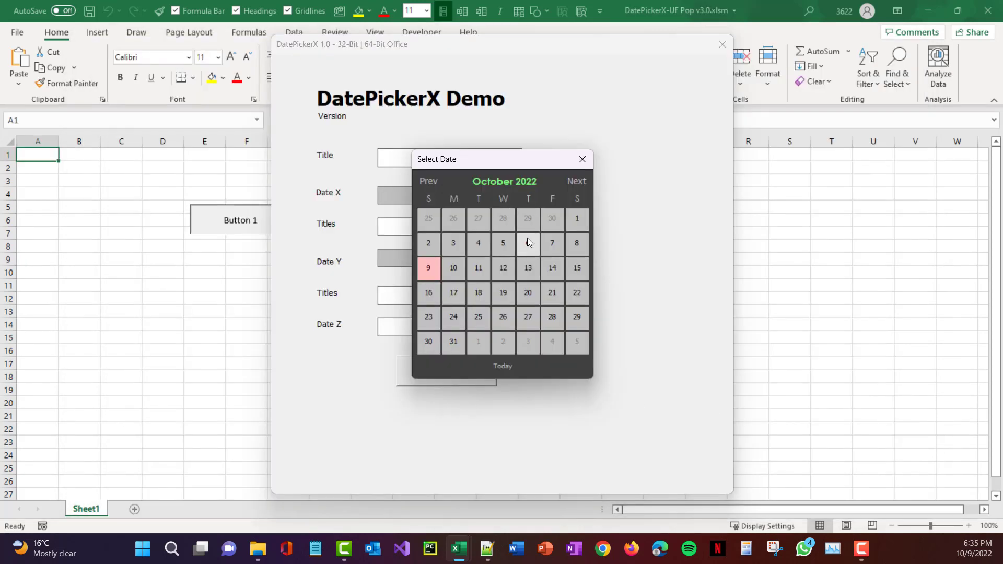
Step: On the demo forms set Date X to 6 October, Date Y to 7 then 18 October, and Date Z to 27 October
{"action": "left_click", "coordinate": [528, 243]}
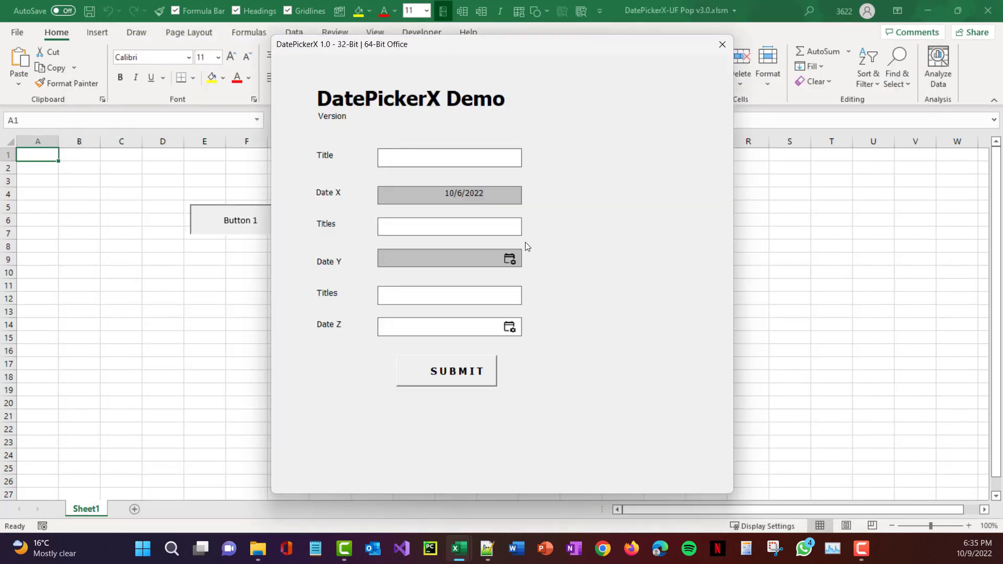
{"action": "left_click", "coordinate": [509, 259]}
{"action": "left_click", "coordinate": [549, 242]}
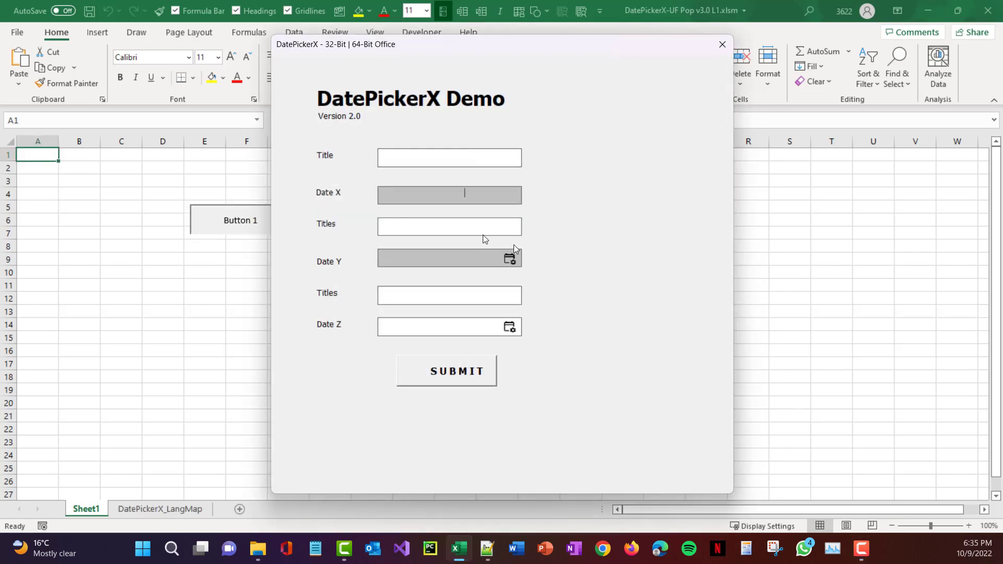
{"action": "left_click", "coordinate": [510, 260]}
{"action": "left_click", "coordinate": [510, 268]}
{"action": "left_click", "coordinate": [510, 327]}
{"action": "left_click", "coordinate": [552, 294]}
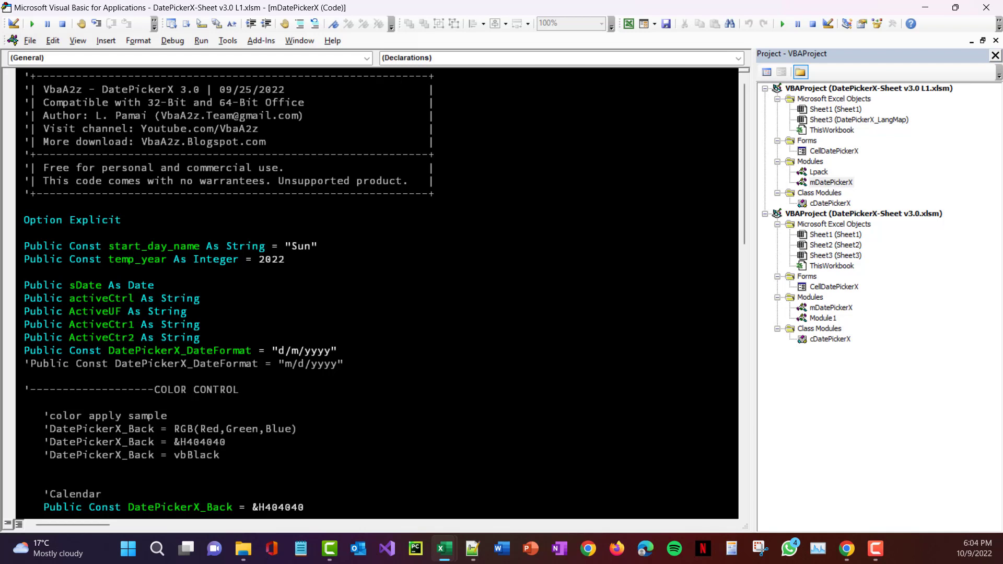
Step: Change start_day_name from "Sun" to "Mon", briefly trying "Sat" before undoing back to "Mon"
{"action": "left_click_drag", "start_coordinate": [107, 246], "coordinate": [318, 246]}
{"action": "left_click", "coordinate": [318, 246]}
{"action": "double_click", "coordinate": [298, 246]}
{"action": "type", "text": "Mon"}
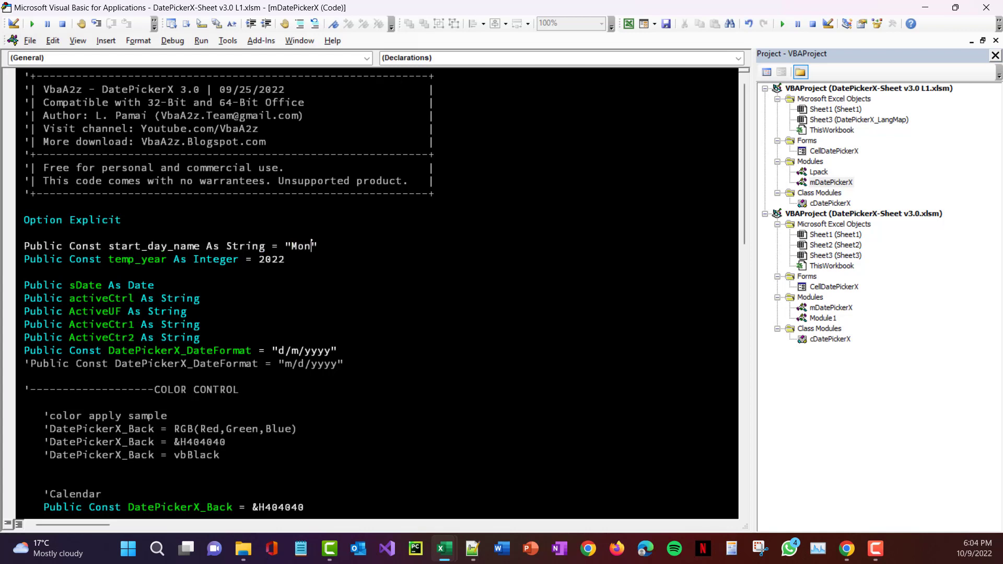
{"action": "key", "text": "shift+Left"}
{"action": "key", "text": "shift+Left"}
{"action": "key", "text": "shift+Left"}
{"action": "type", "text": "Sat"}
{"action": "key", "text": "shift+Left"}
{"action": "key", "text": "shift+Left"}
{"action": "key", "text": "shift+Left"}
{"action": "key", "text": "ctrl+z"}
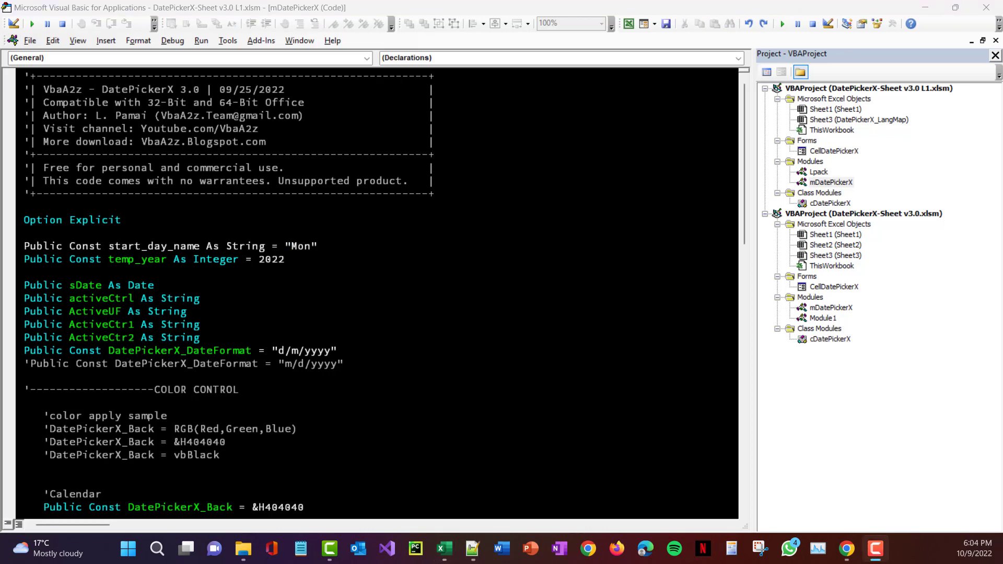
Step: Open and close the Select Date calendar in both workbooks to confirm weeks start on Monday
{"action": "left_click", "coordinate": [926, 8]}
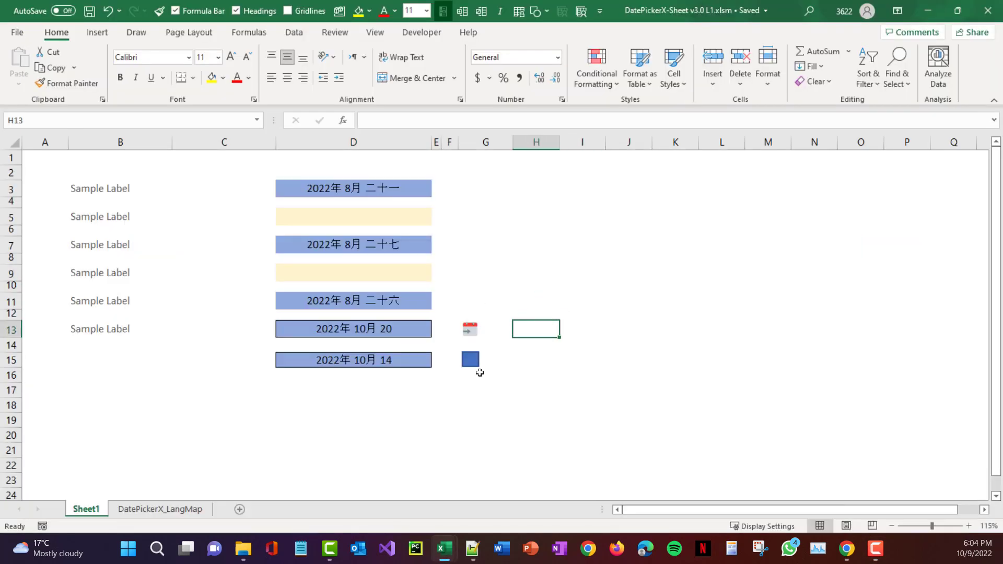
{"action": "left_click", "coordinate": [471, 360]}
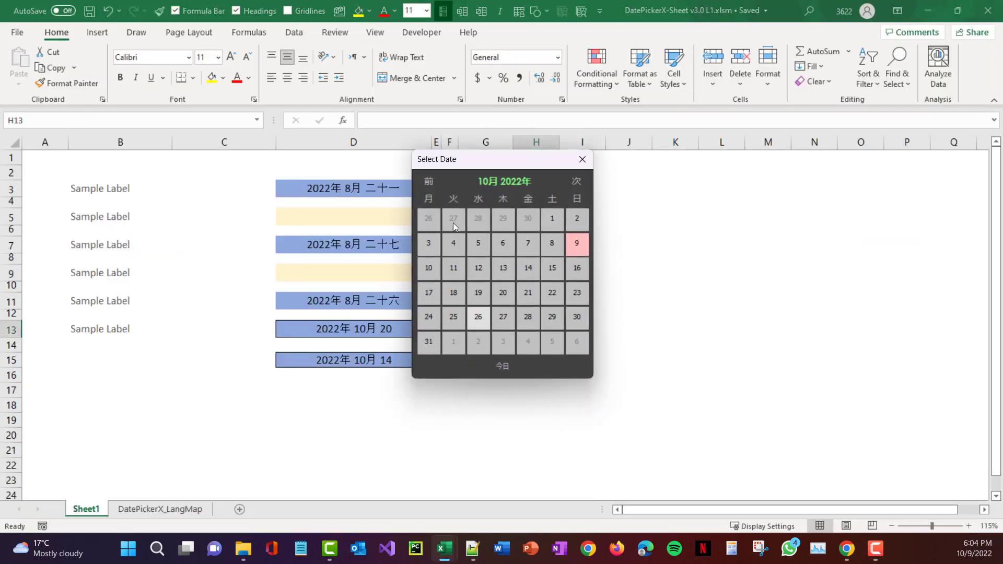
{"action": "left_click", "coordinate": [582, 159]}
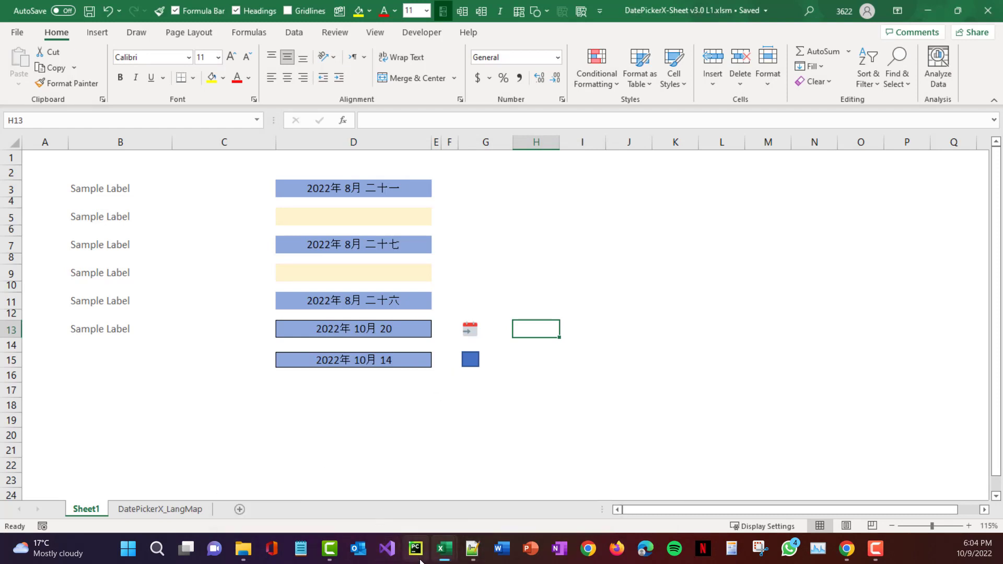
{"action": "mouse_move", "coordinate": [443, 548]}
{"action": "left_click", "coordinate": [447, 496]}
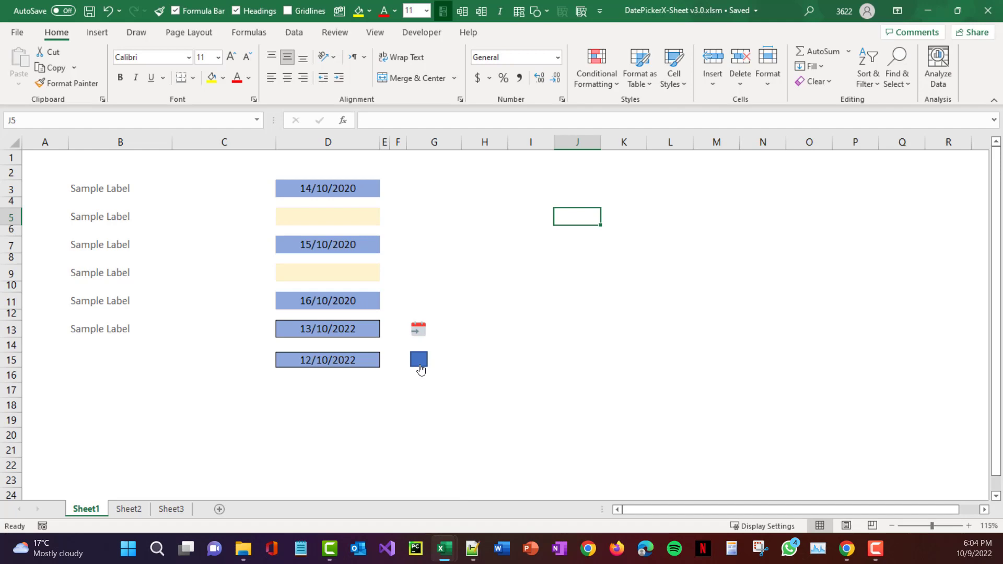
{"action": "left_click", "coordinate": [419, 365]}
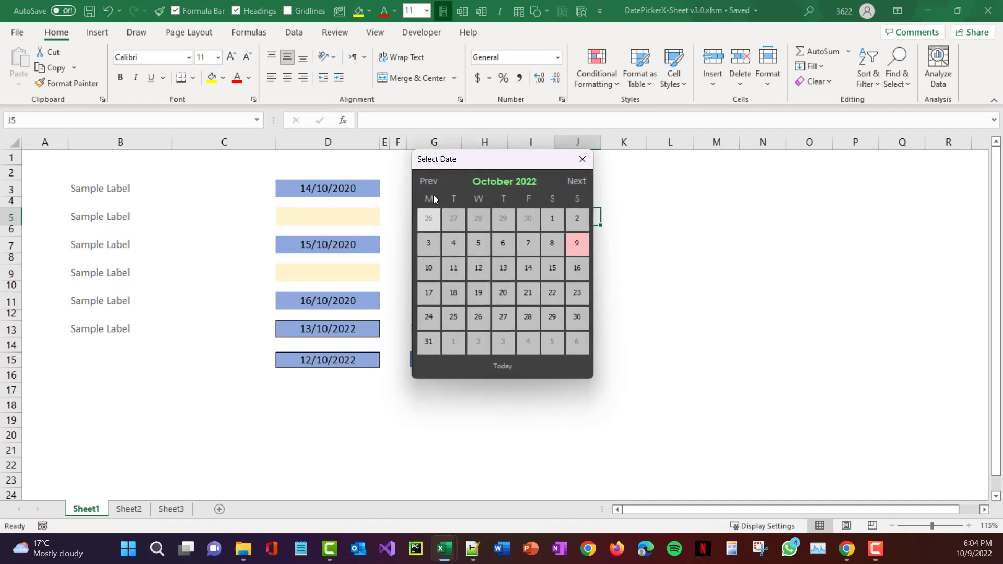
{"action": "left_click", "coordinate": [583, 159]}
{"action": "left_click", "coordinate": [577, 193]}
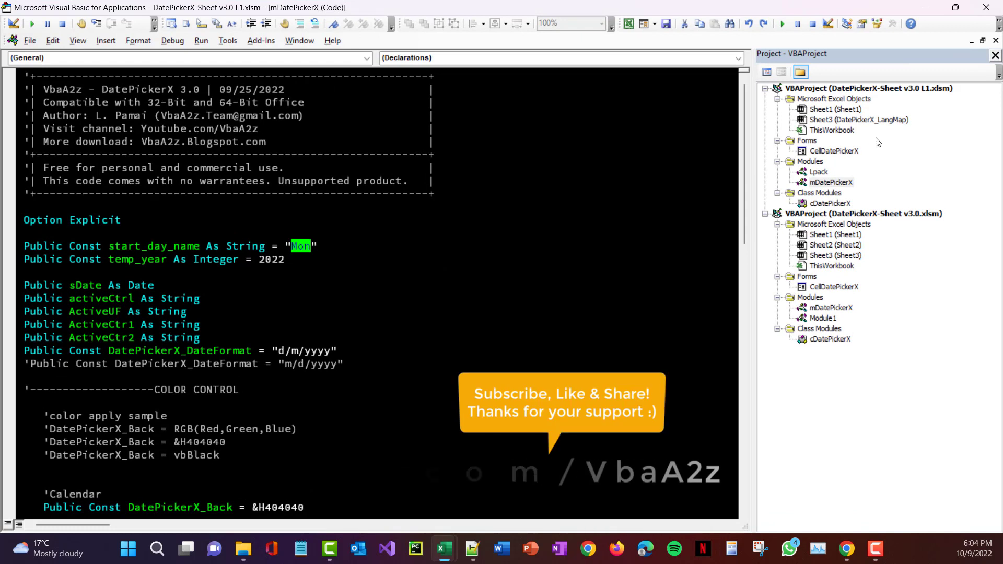
Step: Set start_day_name to "Fri" in the v3.0 workbook's mDatePickerX module
{"action": "double_click", "coordinate": [831, 308]}
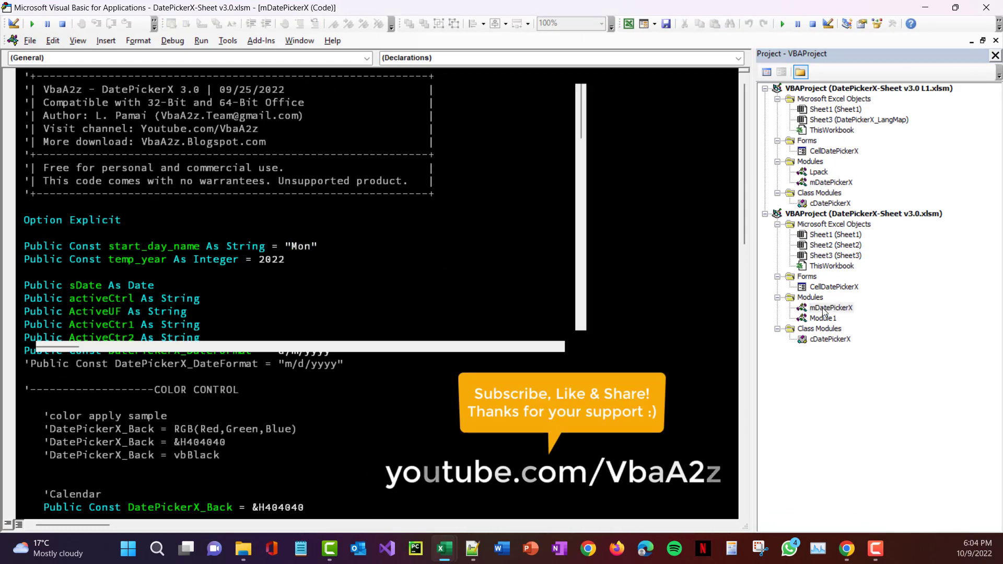
{"action": "double_click", "coordinate": [300, 246]}
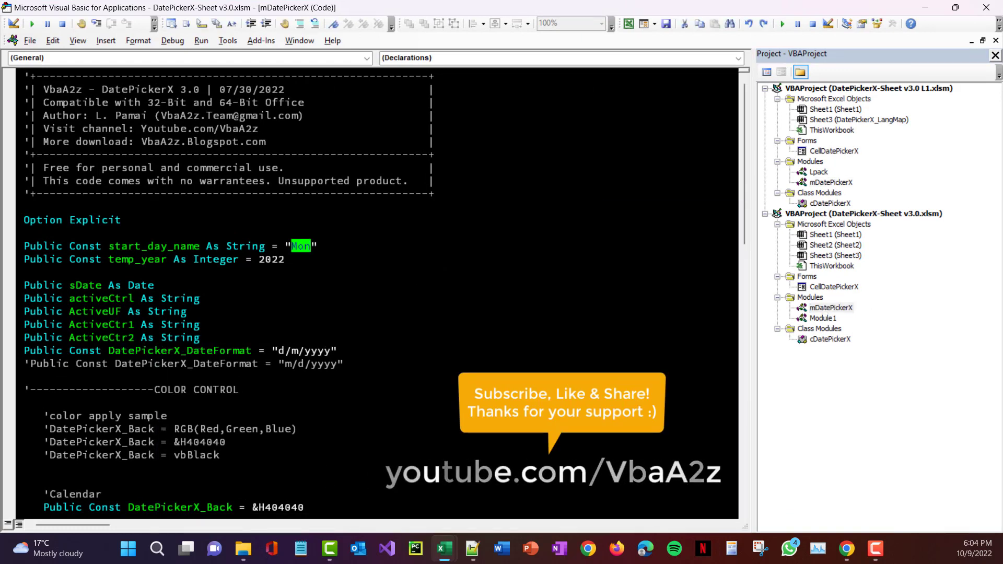
{"action": "type", "text": "Fri"}
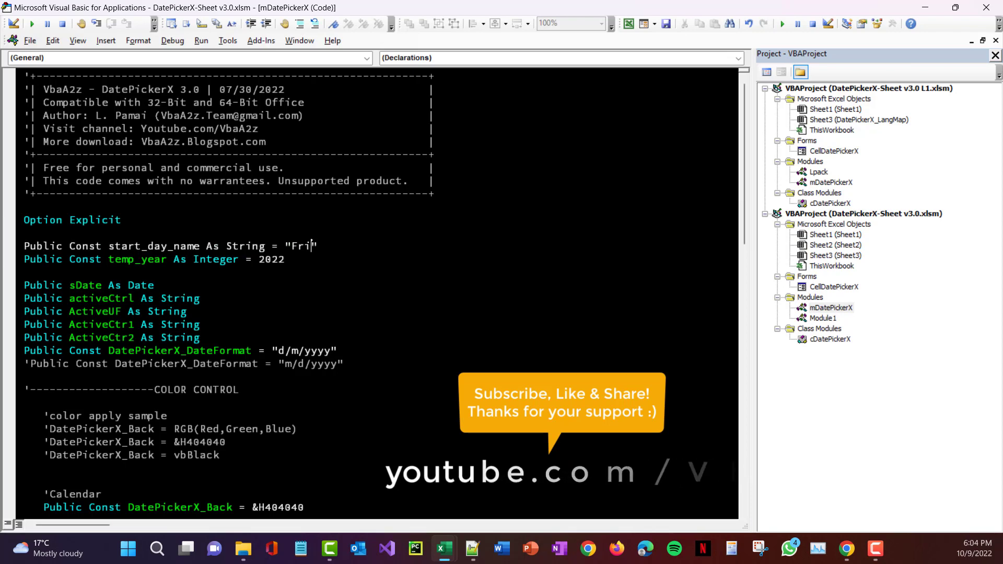
Step: Open the v3.0 workbook's calendar on the sheet to check the week starts on Friday
{"action": "left_click", "coordinate": [924, 8]}
{"action": "left_click", "coordinate": [478, 346]}
{"action": "left_click", "coordinate": [415, 363]}
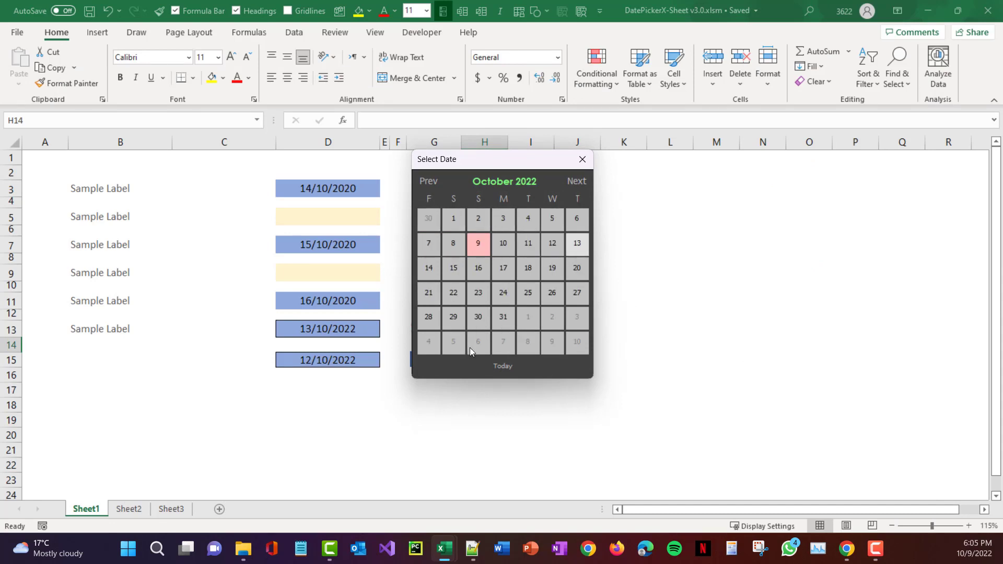
Step: Close the calendar, glance at the mDatePickerX code, then close the v3.0 workbook with Don't Save
{"action": "left_click", "coordinate": [580, 165]}
{"action": "left_click", "coordinate": [557, 298]}
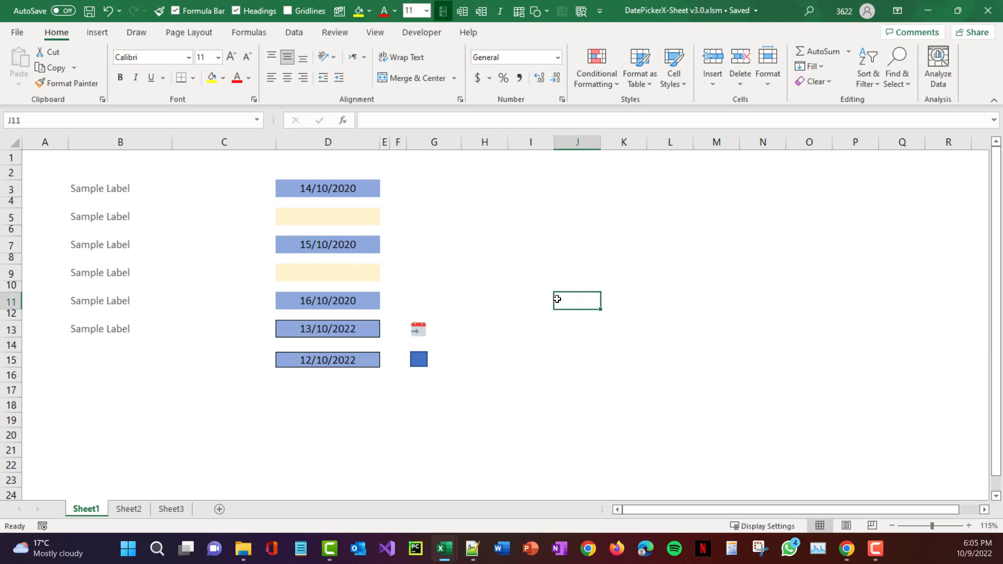
{"action": "key", "text": "alt+F11"}
{"action": "double_click", "coordinate": [826, 308]}
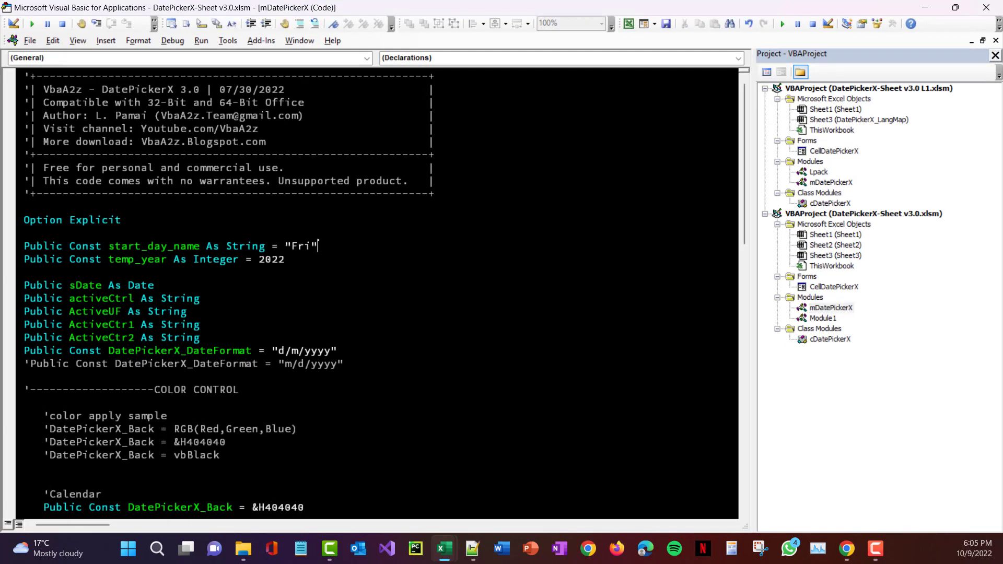
{"action": "key", "text": "alt+F11"}
{"action": "left_click", "coordinate": [480, 266]}
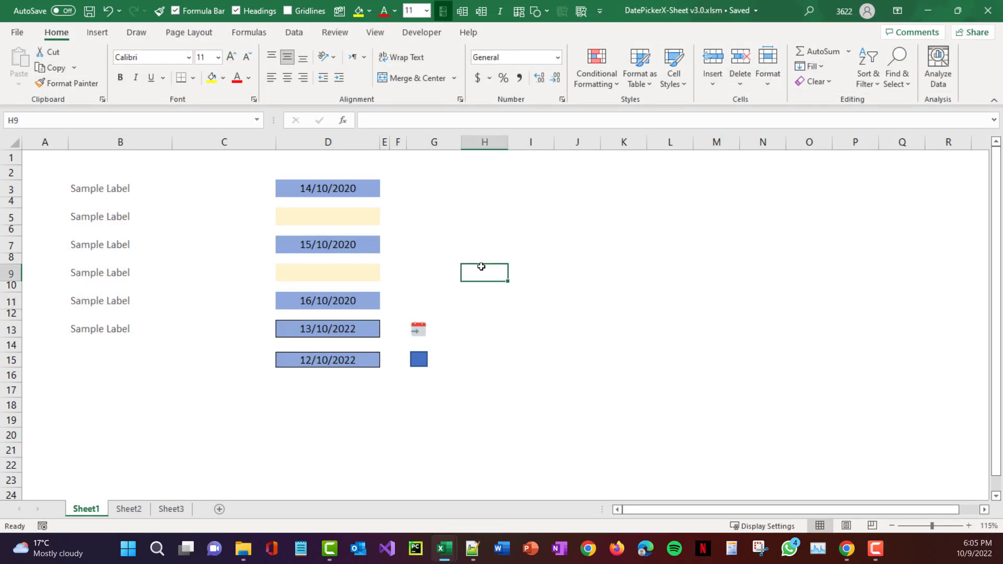
{"action": "key", "text": "ctrl+w"}
{"action": "left_click", "coordinate": [507, 290]}
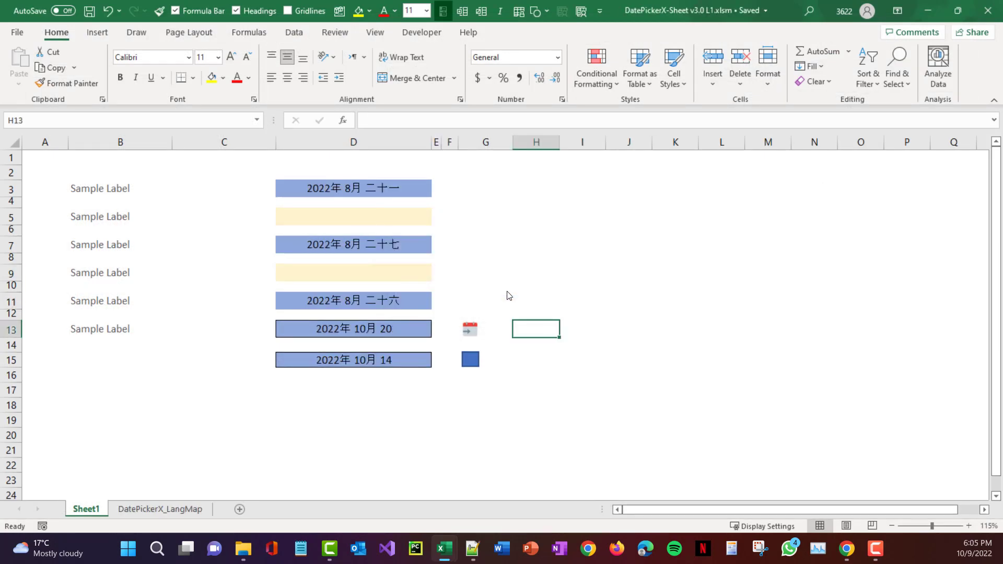
{"action": "key", "text": "ctrl+Home"}
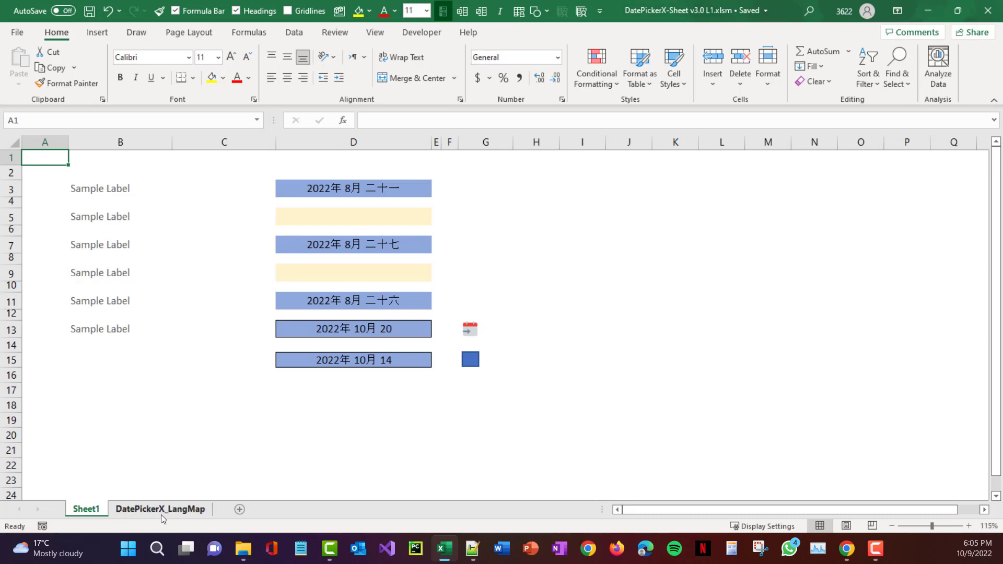
{"action": "left_click", "coordinate": [179, 512]}
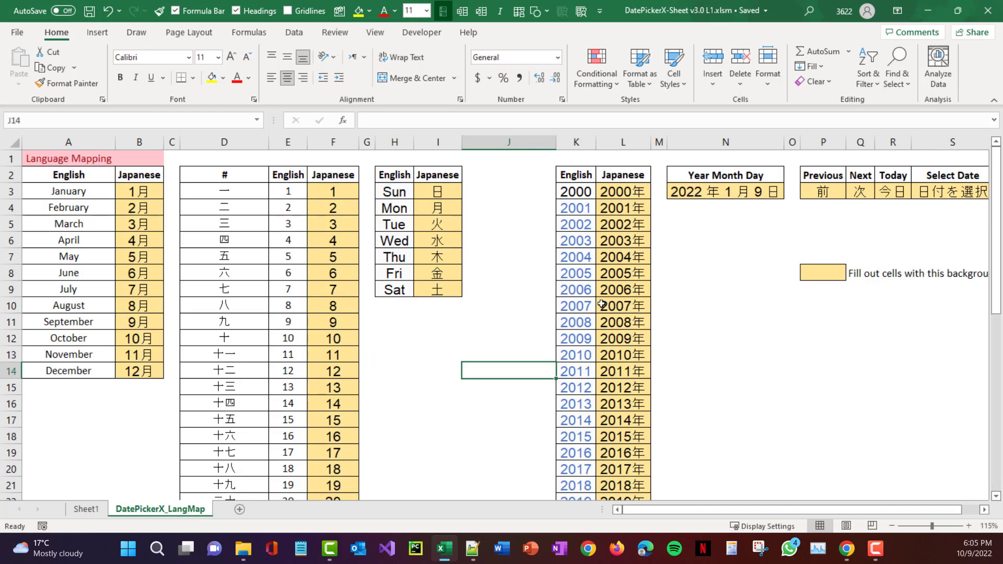
{"action": "key", "text": "ctrl+Home"}
{"action": "scroll", "coordinate": [601, 304], "scroll_direction": "down", "scroll_amount": 1}
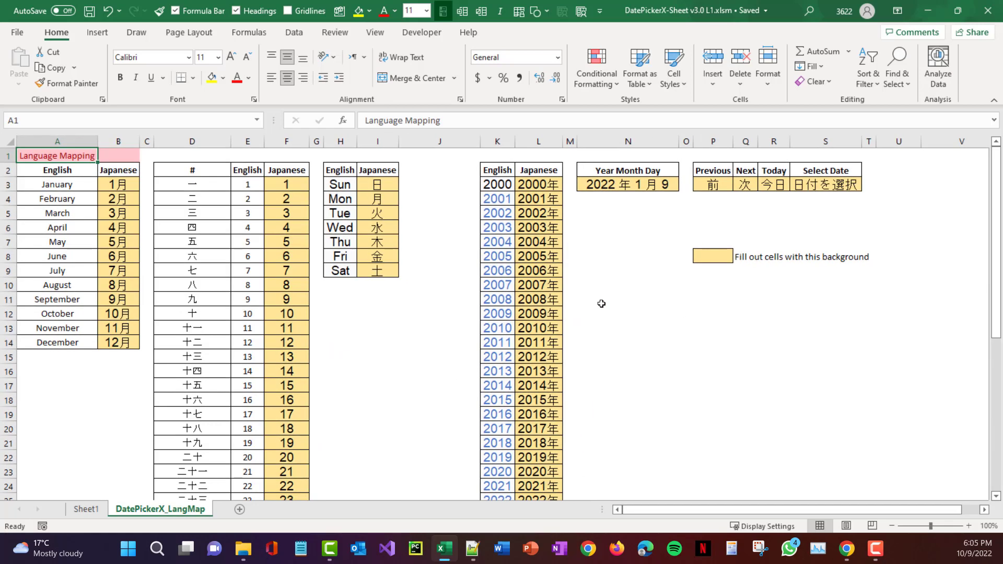
{"action": "left_click_drag", "start_coordinate": [497, 184], "coordinate": [572, 359]}
{"action": "left_click_drag", "start_coordinate": [345, 184], "coordinate": [369, 271]}
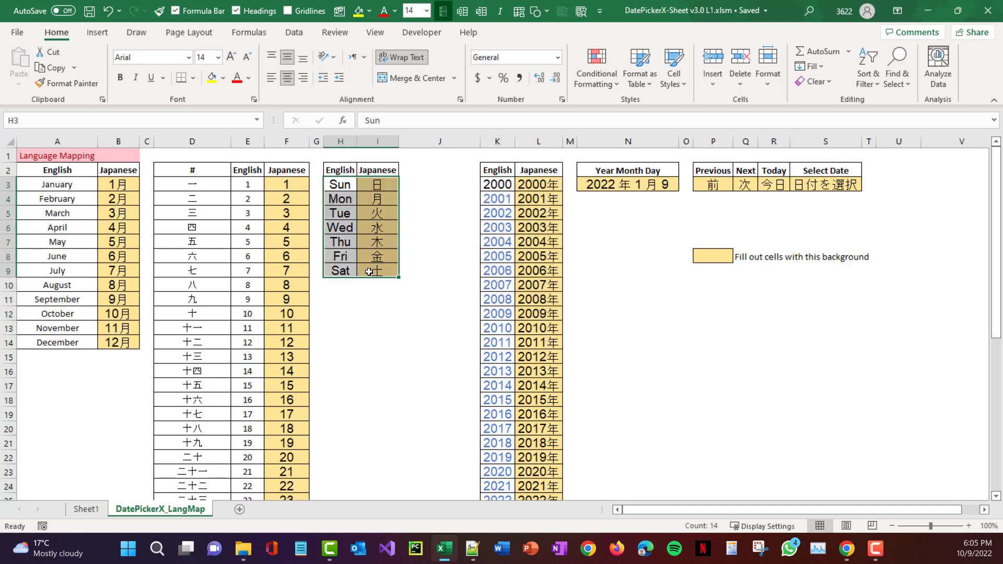
{"action": "left_click_drag", "start_coordinate": [63, 170], "coordinate": [125, 345]}
{"action": "left_click", "coordinate": [192, 227]}
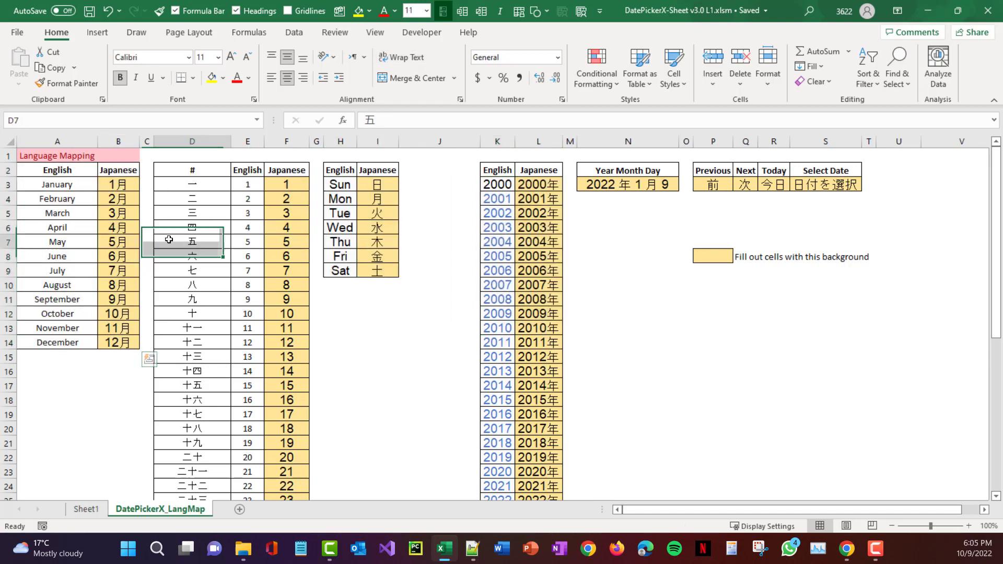
{"action": "left_click", "coordinate": [376, 169]}
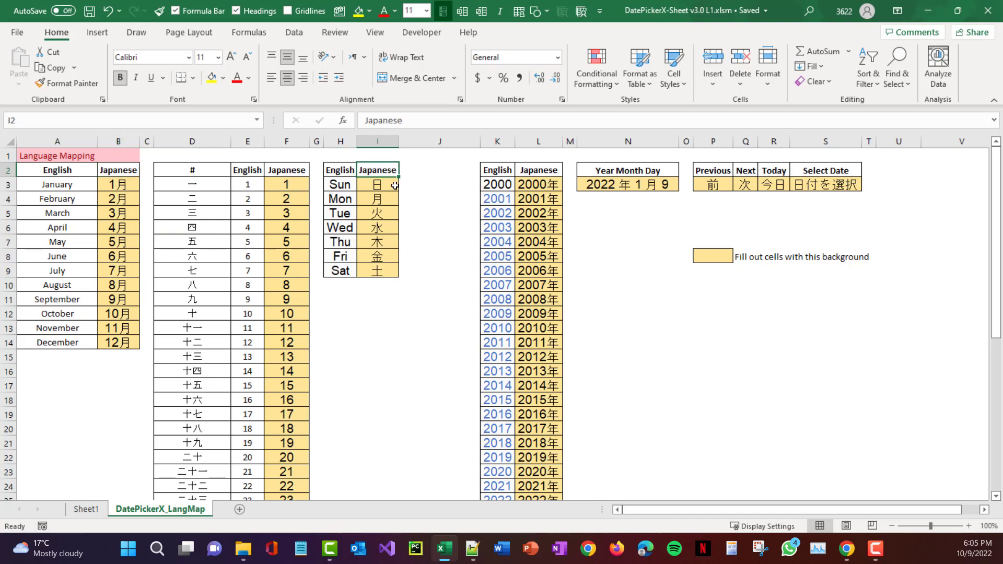
{"action": "left_click_drag", "start_coordinate": [58, 186], "coordinate": [100, 348]}
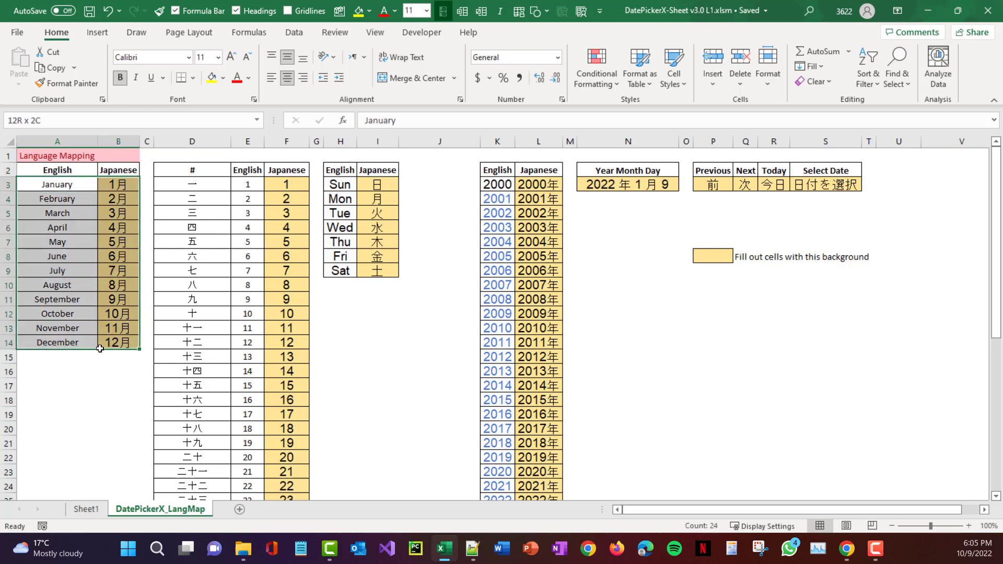
{"action": "left_click_drag", "start_coordinate": [286, 184], "coordinate": [289, 360]}
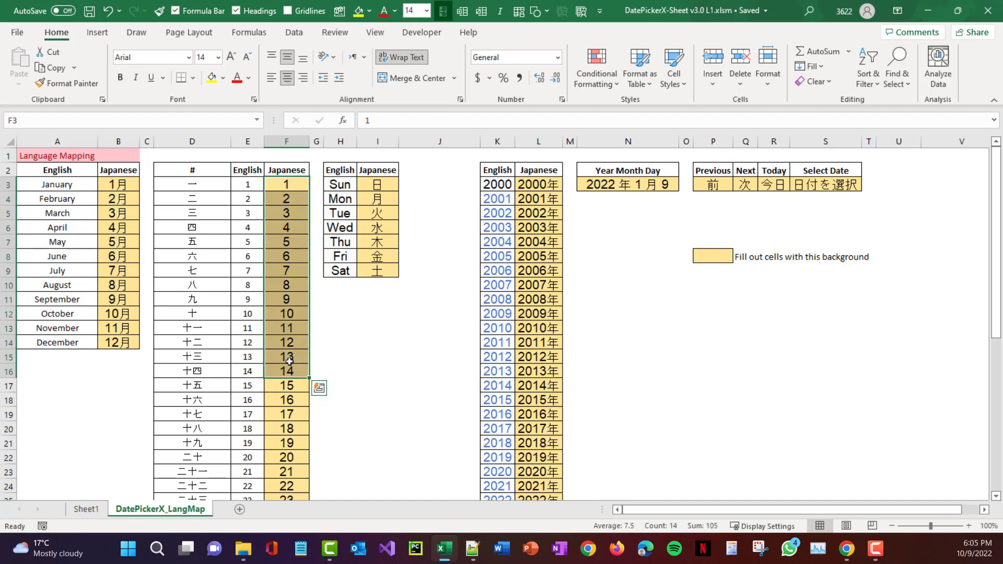
{"action": "scroll", "coordinate": [290, 361], "scroll_direction": "down", "scroll_amount": 10}
{"action": "scroll", "coordinate": [291, 362], "scroll_direction": "up", "scroll_amount": 6}
{"action": "scroll", "coordinate": [291, 363], "scroll_direction": "up", "scroll_amount": 4}
{"action": "scroll", "coordinate": [292, 360], "scroll_direction": "down", "scroll_amount": 4}
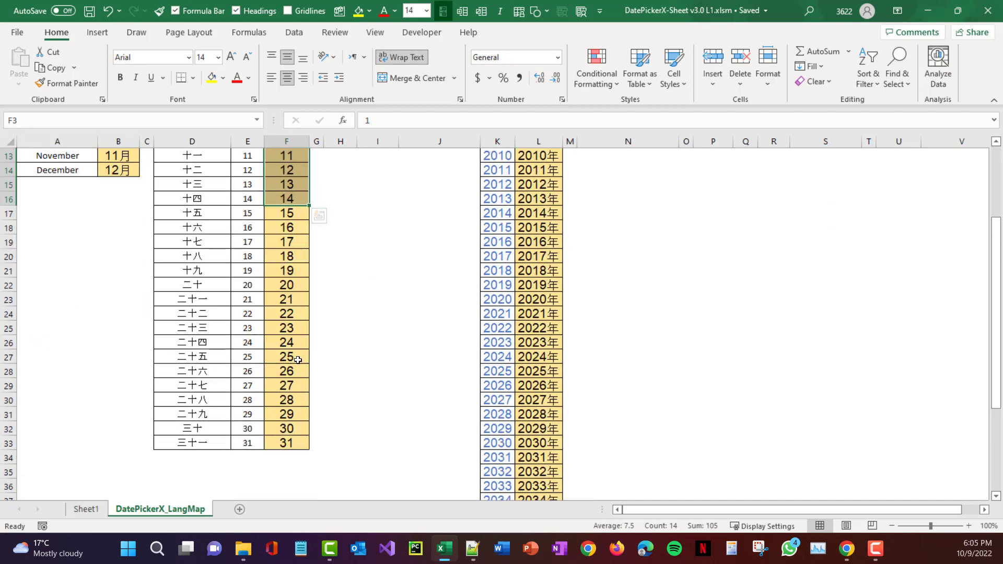
{"action": "scroll", "coordinate": [298, 360], "scroll_direction": "up", "scroll_amount": 4}
{"action": "key", "text": "ctrl+Home"}
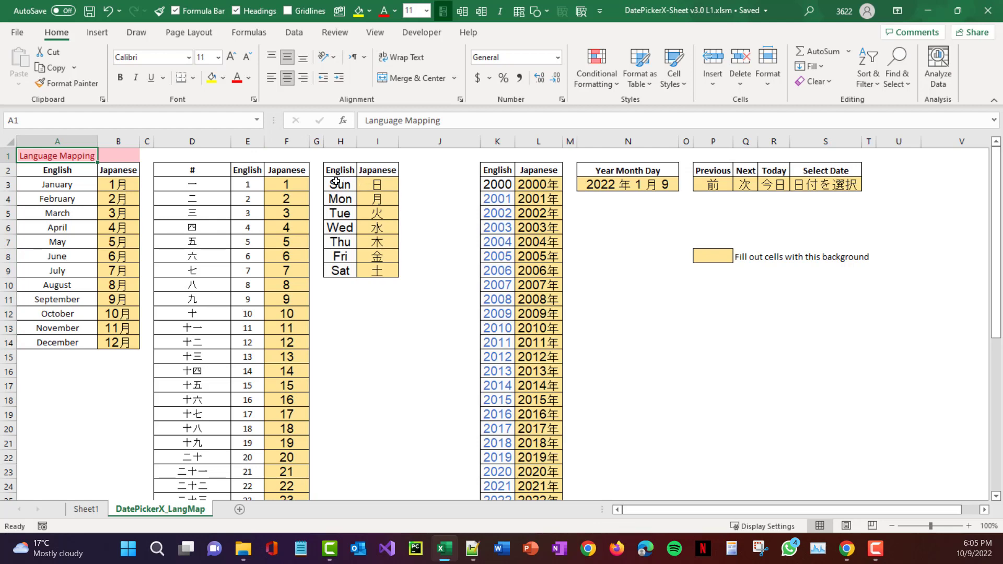
Step: Look over the LangMap sheet's weekday table, year labels, navigation labels and Year Month Day sample
{"action": "left_click_drag", "start_coordinate": [336, 182], "coordinate": [390, 271]}
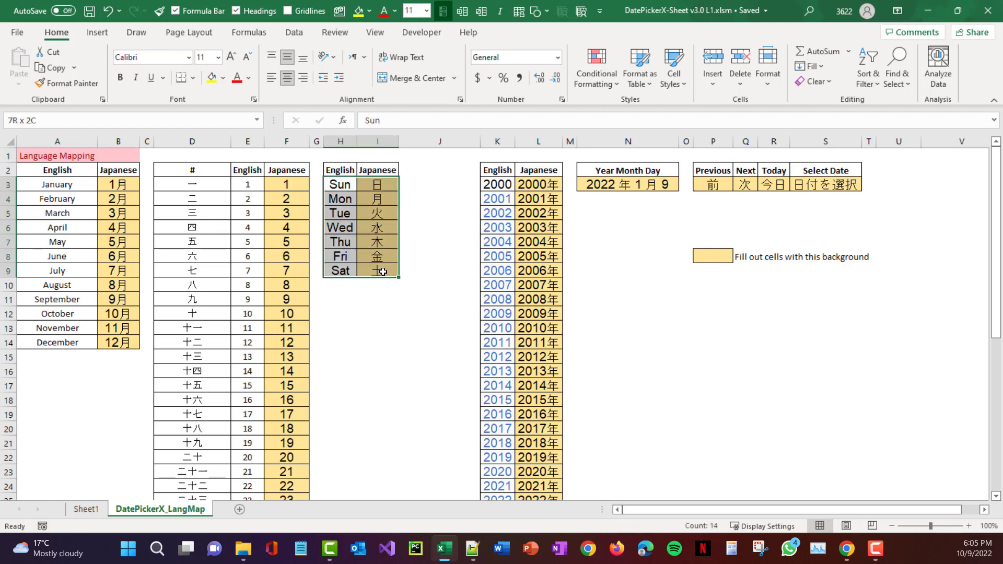
{"action": "left_click", "coordinate": [541, 184]}
{"action": "key", "text": "ctrl+shift+Down"}
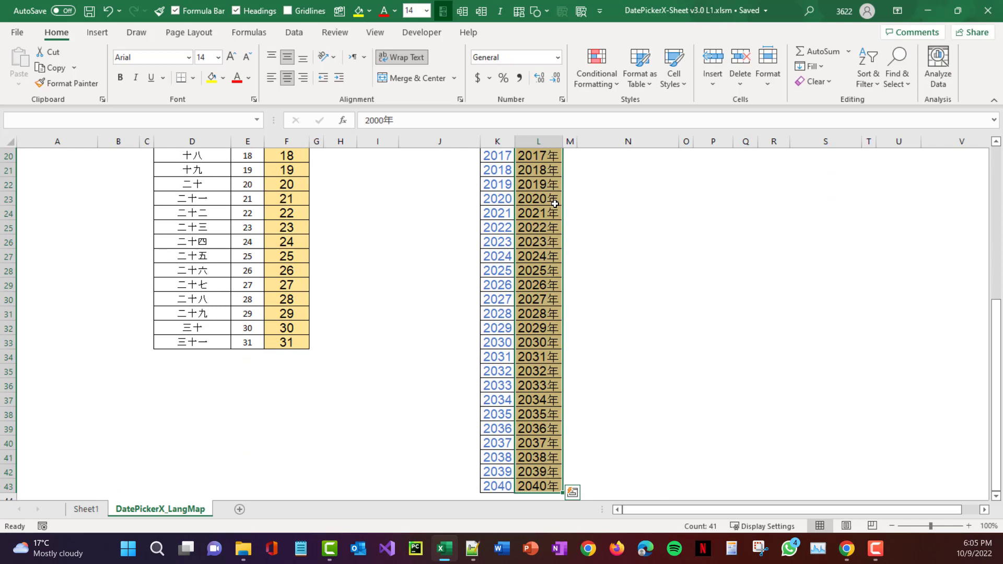
{"action": "key", "text": "ctrl+Home"}
{"action": "left_click", "coordinate": [716, 189]}
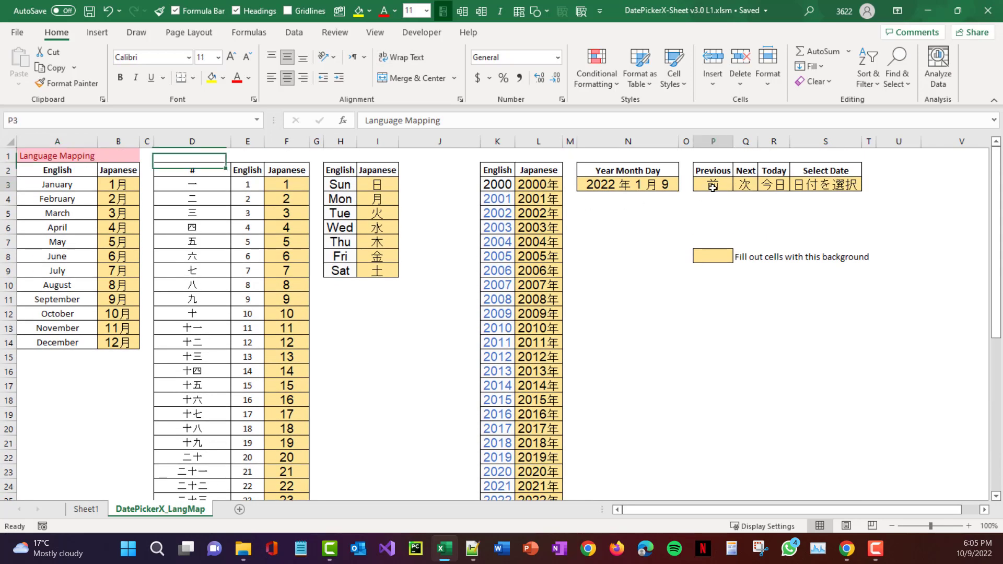
{"action": "key", "text": "ctrl+shift+Right"}
{"action": "left_click", "coordinate": [646, 185]}
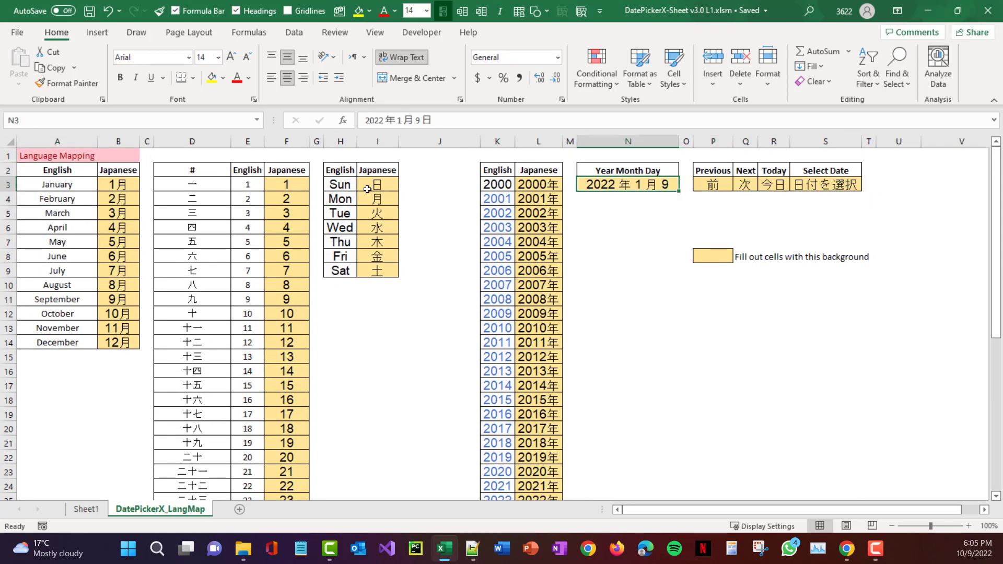
Step: Copy Sunday's label 日 from I3 into J3 as a backup, then enter Z in I3
{"action": "left_click", "coordinate": [418, 185]}
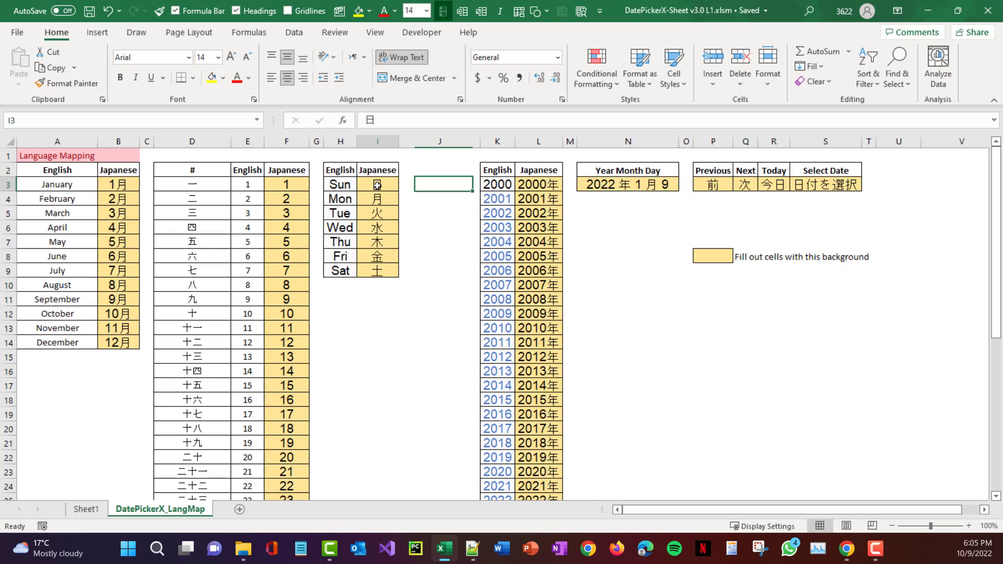
{"action": "left_click", "coordinate": [378, 185]}
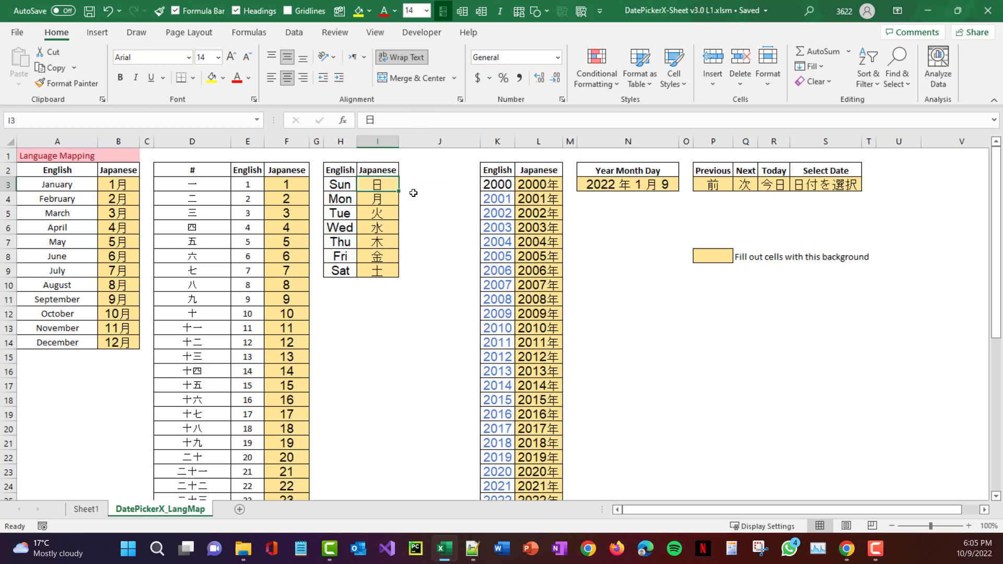
{"action": "key", "text": "ctrl+c"}
{"action": "left_click", "coordinate": [422, 185]}
{"action": "key", "text": "Return"}
{"action": "left_click", "coordinate": [391, 189]}
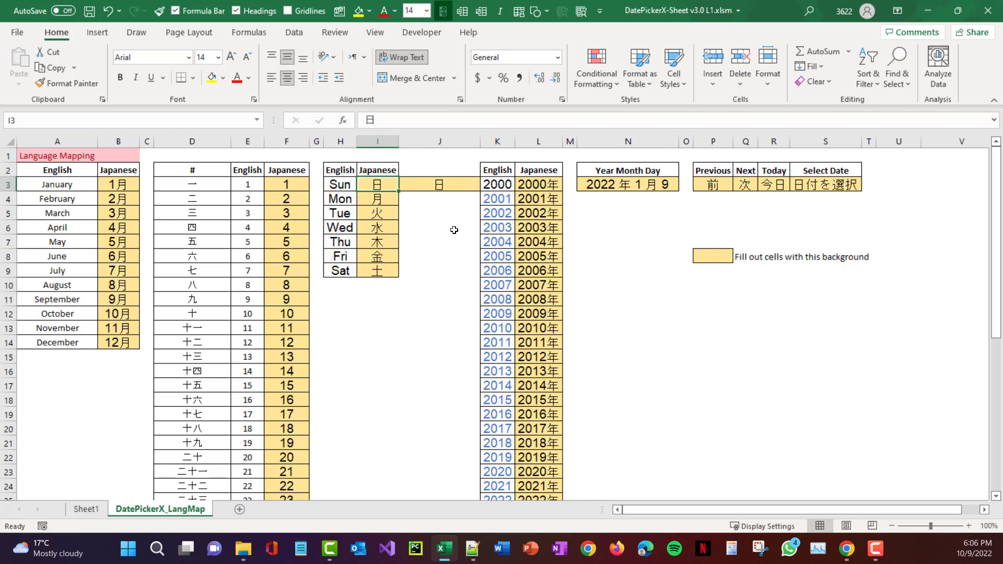
{"action": "type", "text": "Z"}
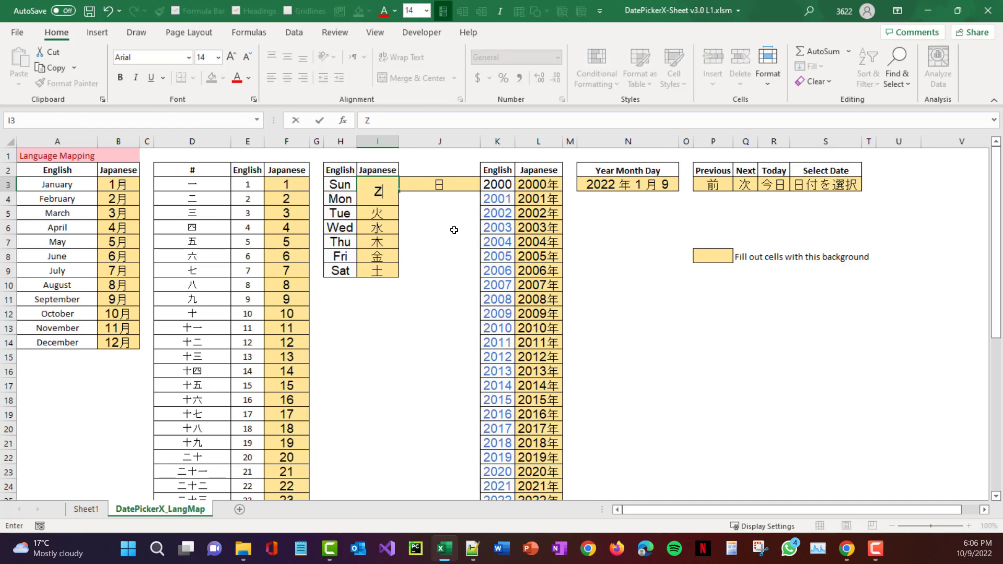
{"action": "left_click", "coordinate": [442, 228]}
Step: Check Sheet1's D15 calendar, then copy the backup 日 from J3 back into I3
{"action": "left_click", "coordinate": [86, 511]}
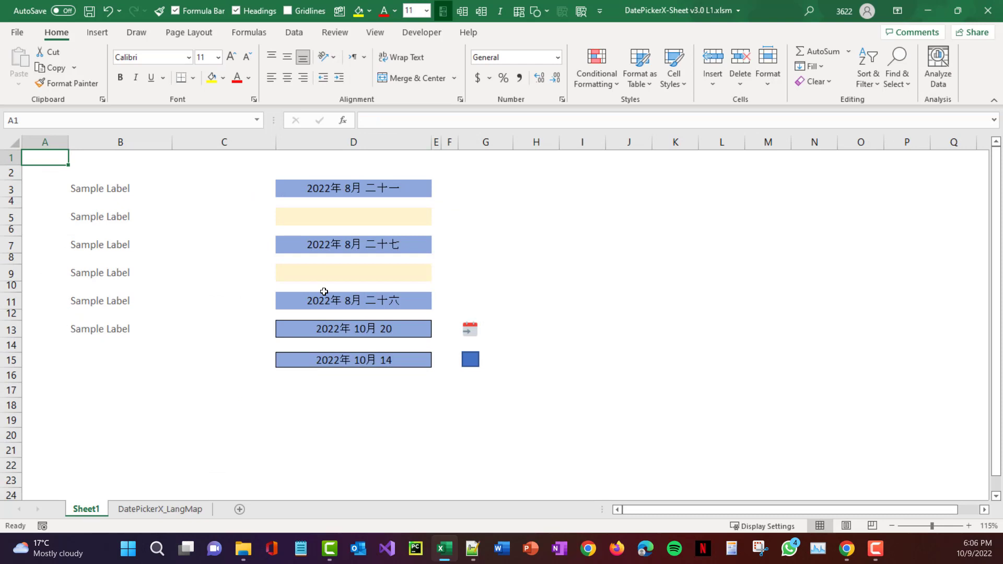
{"action": "left_click", "coordinate": [473, 360]}
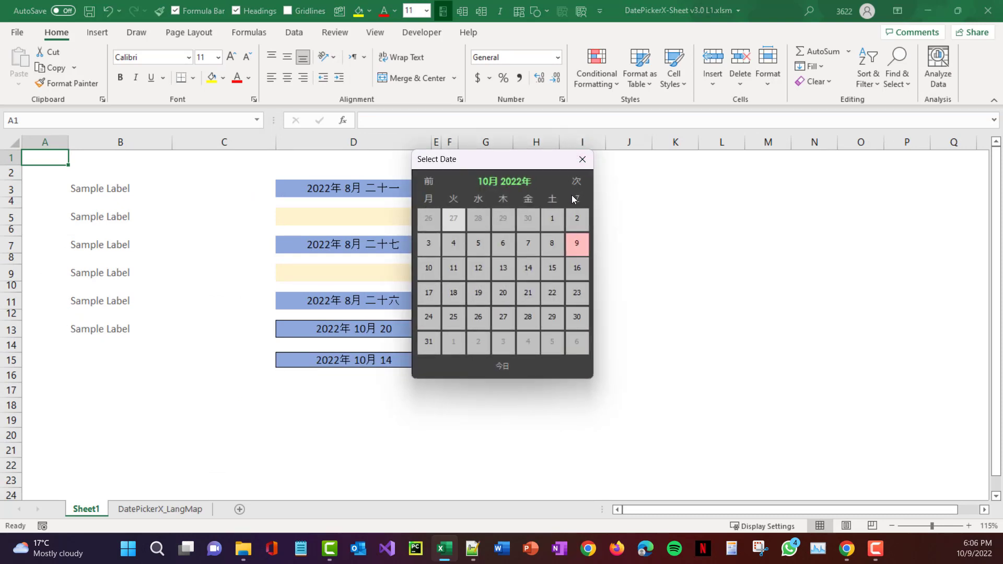
{"action": "left_click", "coordinate": [582, 159]}
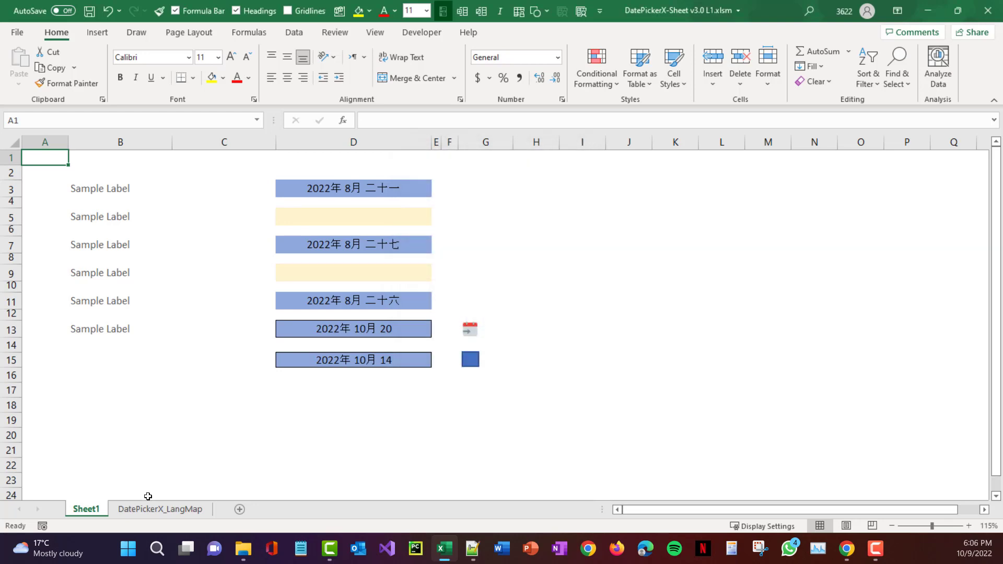
{"action": "left_click", "coordinate": [156, 509]}
{"action": "left_click", "coordinate": [437, 187]}
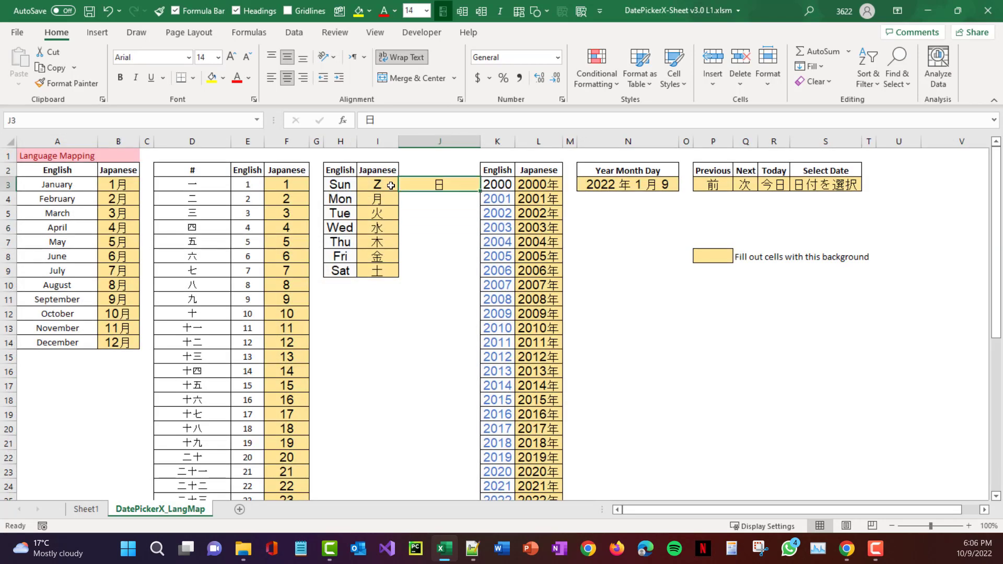
{"action": "key", "text": "ctrl+c"}
{"action": "left_click", "coordinate": [387, 186]}
{"action": "key", "text": "Return"}
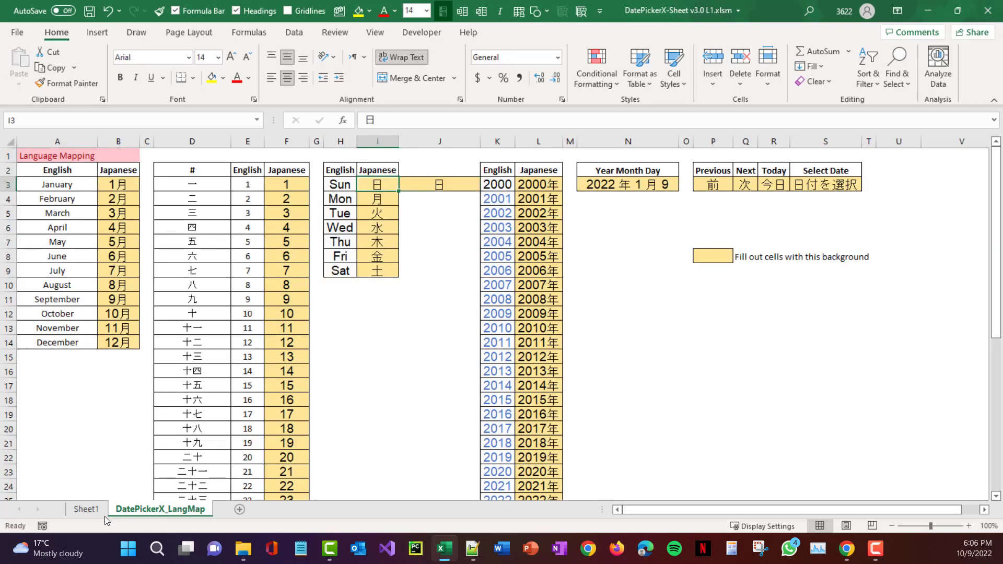
Step: Pick 25 October 2022 for D15 from its calendar, then switch to the VBA editor with Alt+F11
{"action": "left_click", "coordinate": [86, 509]}
{"action": "left_click", "coordinate": [471, 360]}
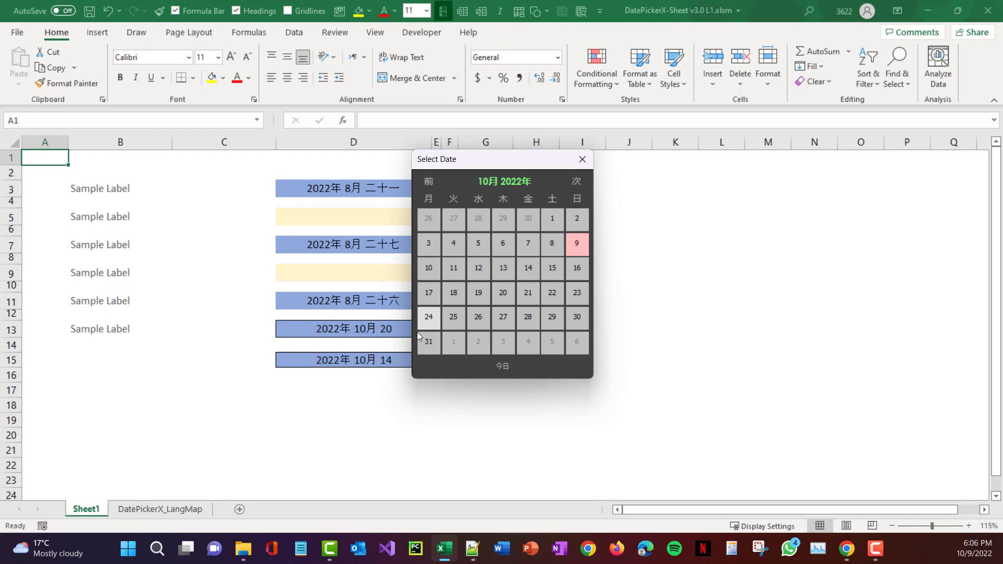
{"action": "left_click", "coordinate": [453, 320]}
{"action": "left_click", "coordinate": [370, 360]}
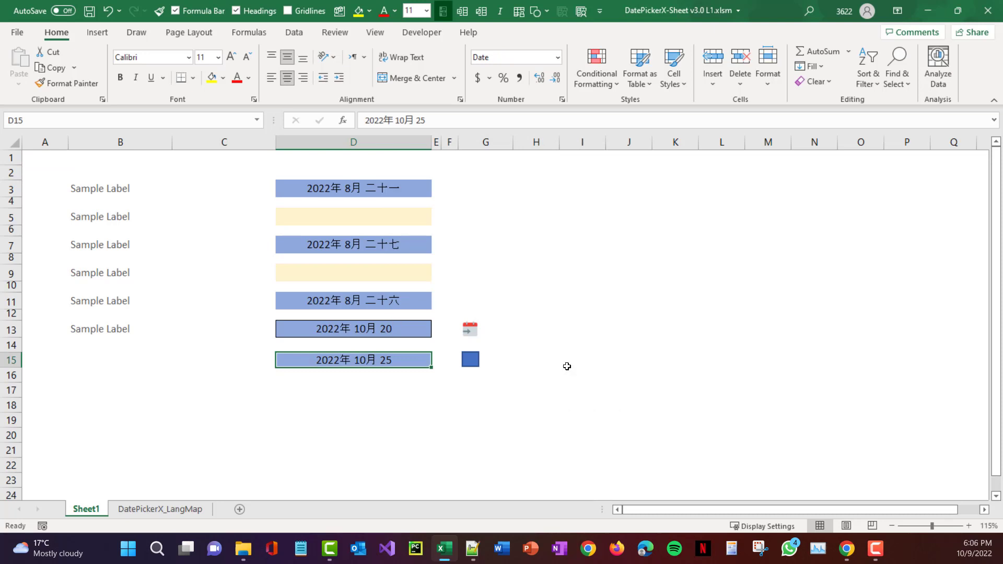
{"action": "left_click", "coordinate": [162, 509]}
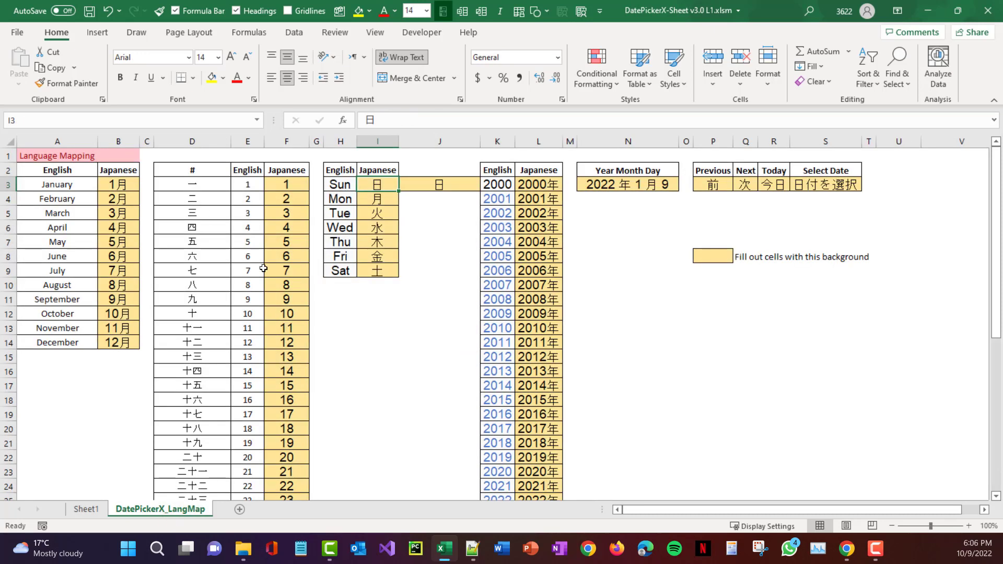
{"action": "left_click", "coordinate": [404, 320]}
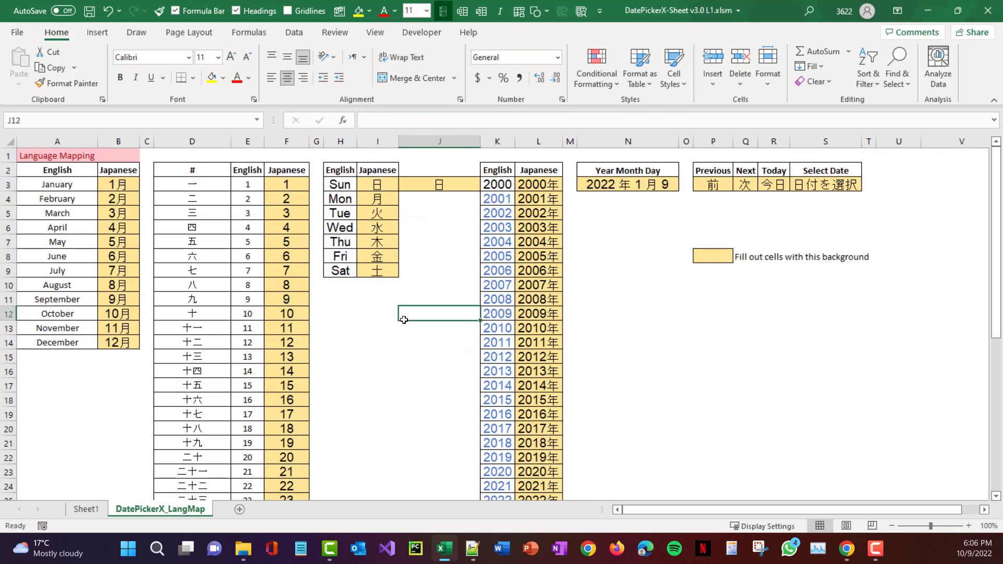
{"action": "key", "text": "alt+F11"}
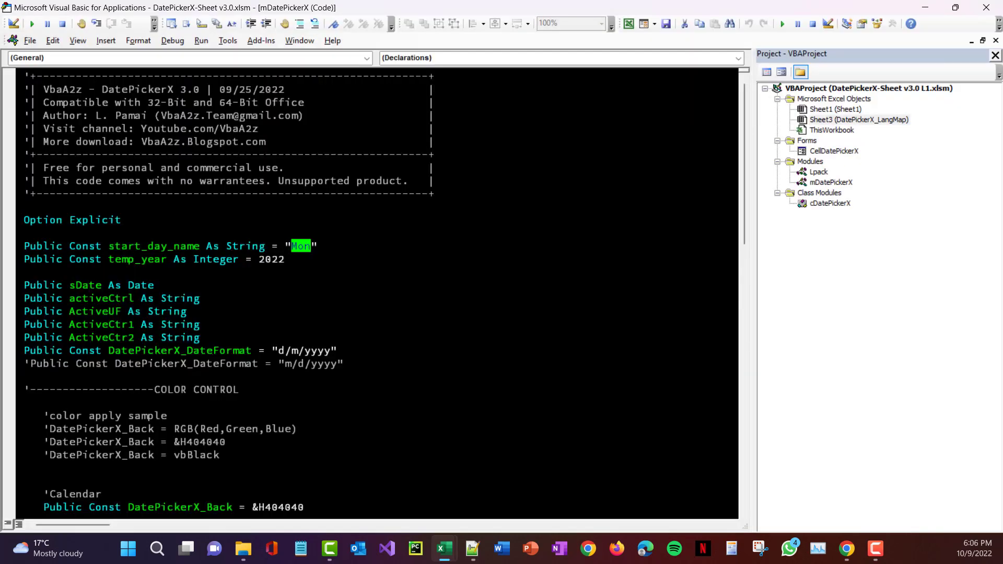
Step: Open the Lpack module, scroll through its VLookup functions like NonEngDis_DayNum, then return to Excel
{"action": "left_click", "coordinate": [821, 175]}
{"action": "double_click", "coordinate": [820, 173]}
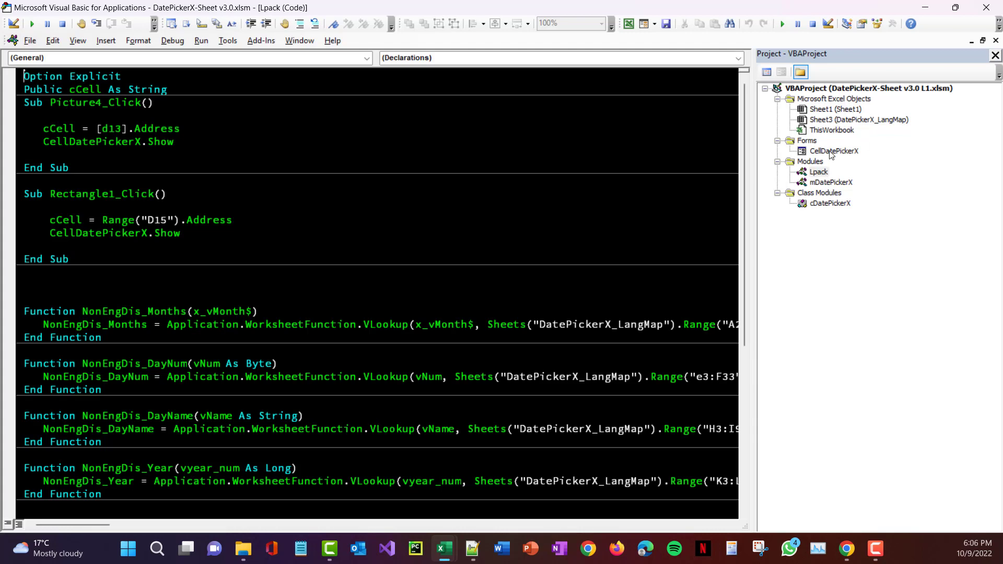
{"action": "scroll", "coordinate": [376, 292], "scroll_direction": "down", "scroll_amount": 7}
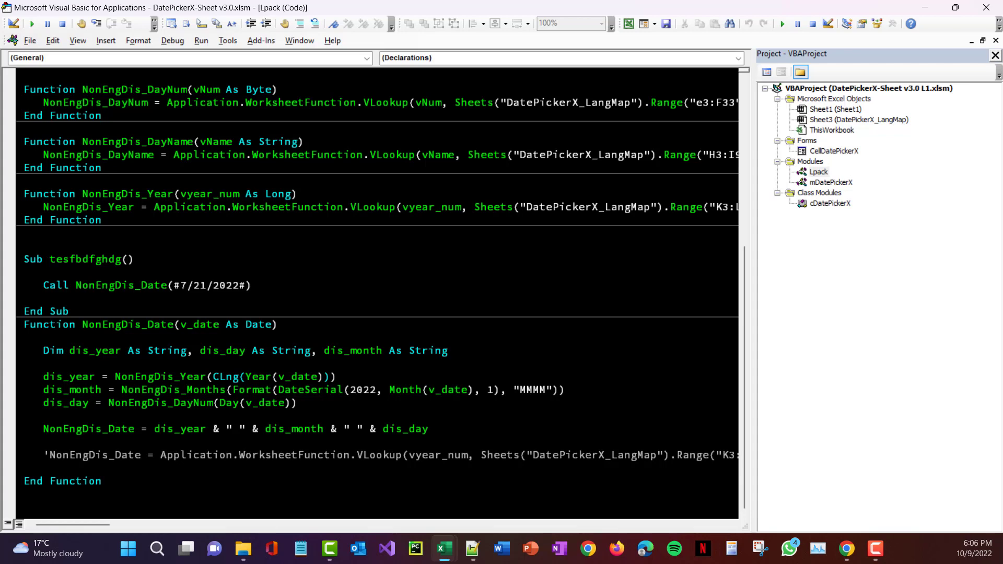
{"action": "scroll", "coordinate": [376, 293], "scroll_direction": "up", "scroll_amount": 7}
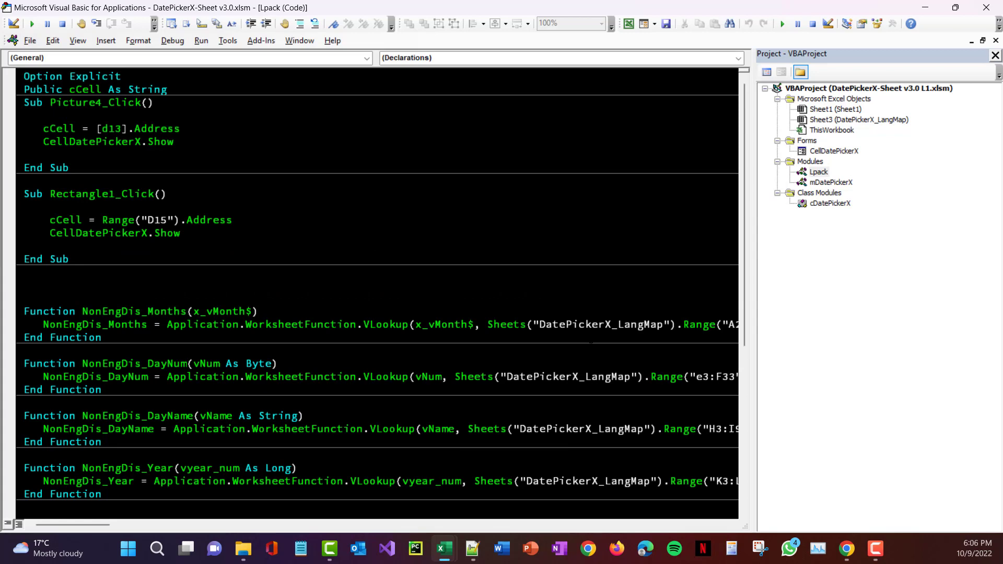
{"action": "left_click", "coordinate": [590, 343]}
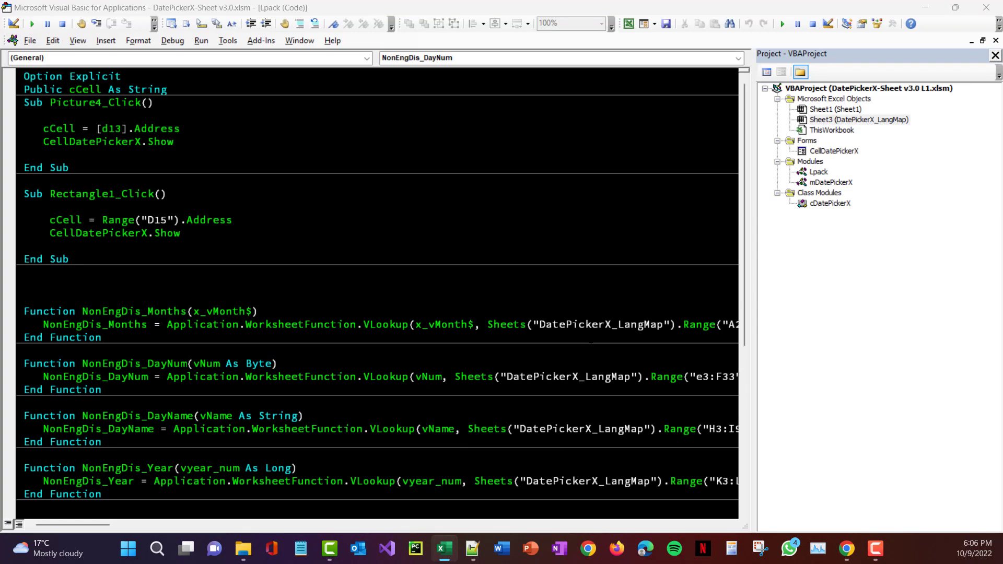
{"action": "key", "text": "alt+F11"}
{"action": "left_click", "coordinate": [626, 342]}
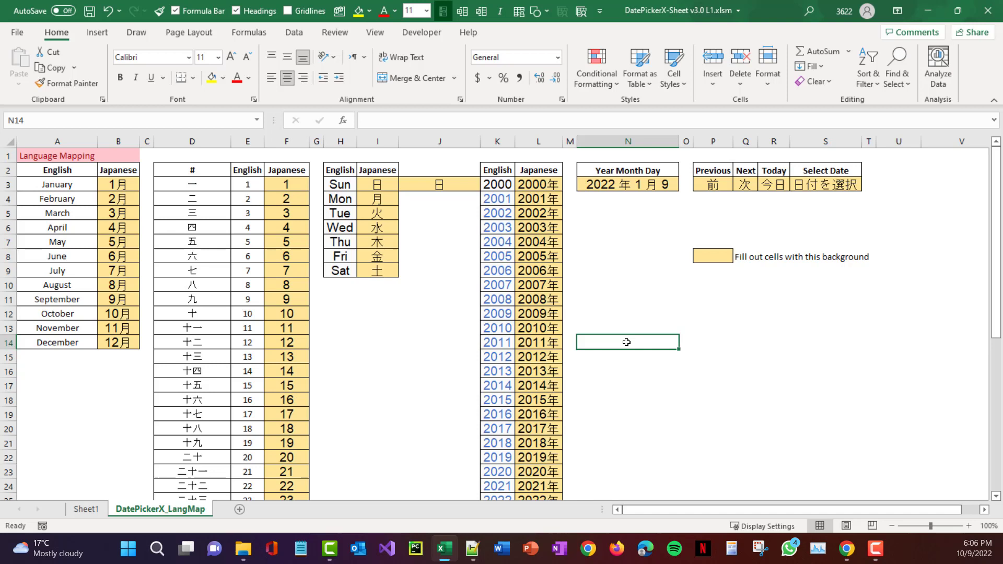